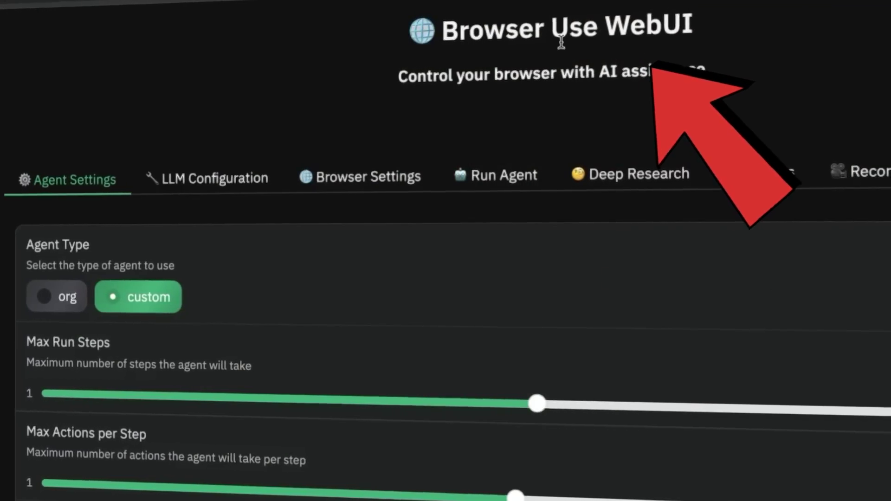
Check the web UI's page title and local address, and move the server terminal window aside
{"action": "triple_click", "coordinate": [649, 29]}
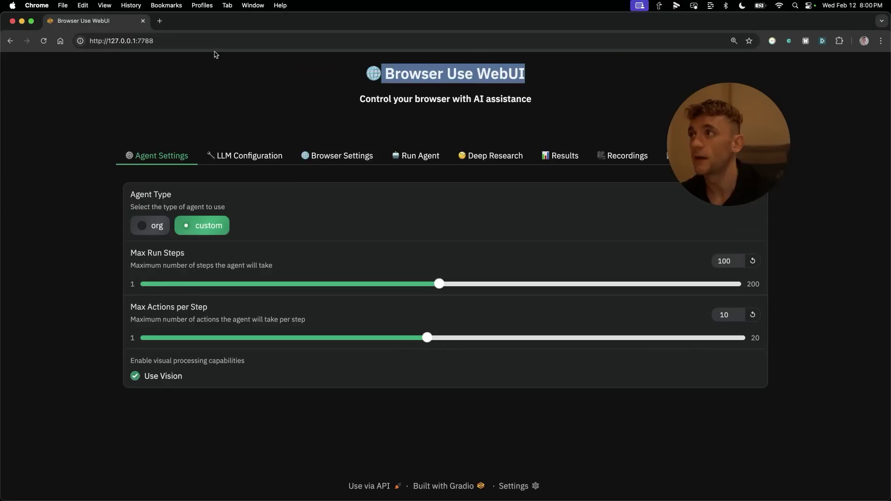
{"action": "left_click", "coordinate": [211, 43]}
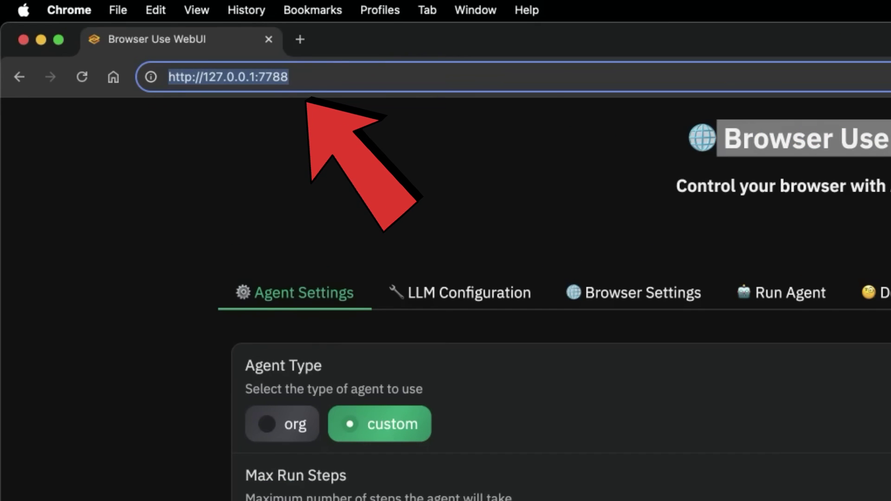
{"action": "key", "text": "super+Tab"}
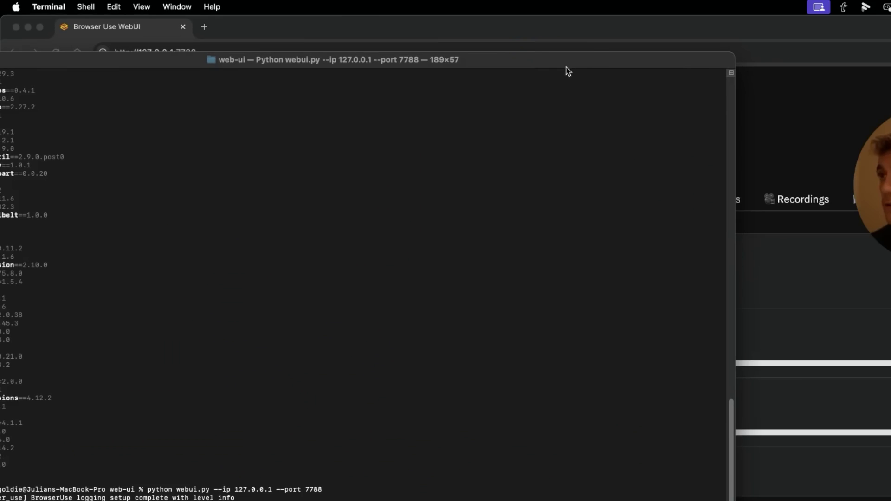
{"action": "left_click_drag", "start_coordinate": [566, 65], "coordinate": [776, 36]}
{"action": "left_click", "coordinate": [82, 273]}
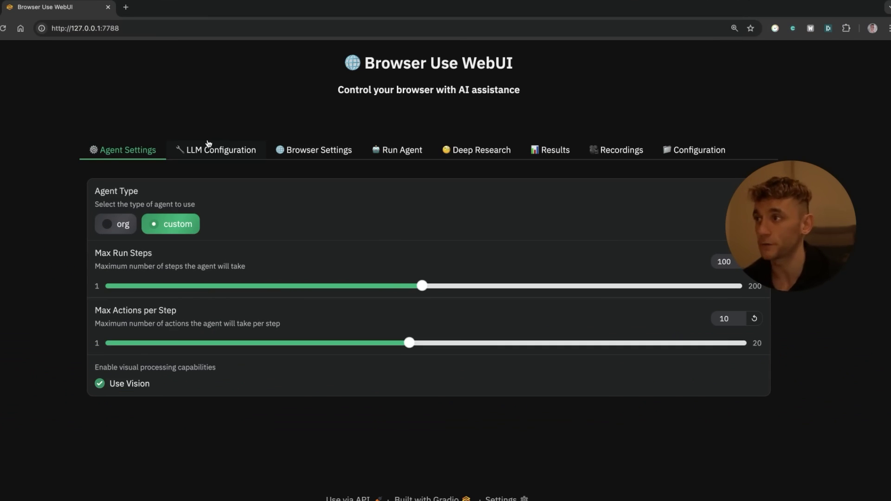
Set the LLM provider to ollama and the model name to deepseek-r1:14b
{"action": "left_click", "coordinate": [208, 143]}
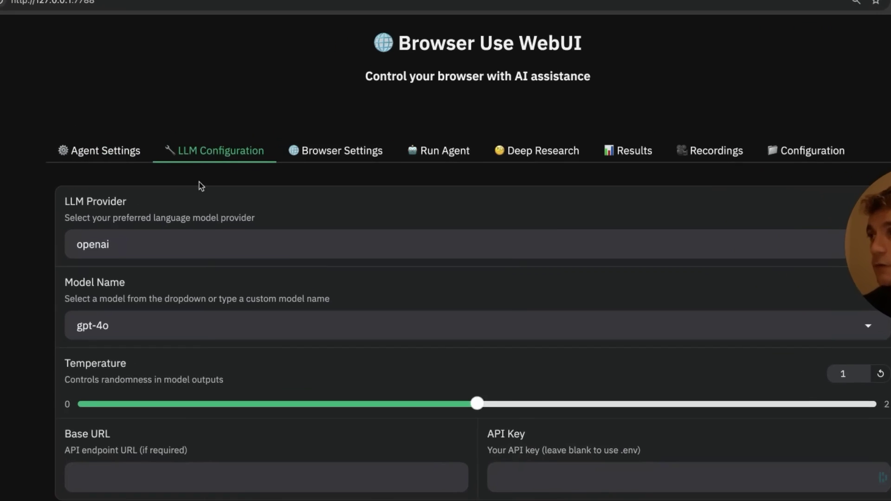
{"action": "left_click", "coordinate": [175, 226]}
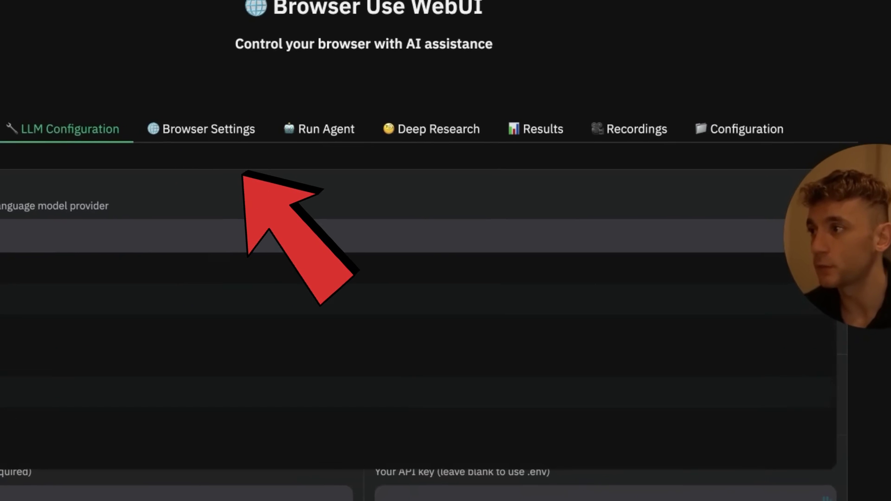
{"action": "left_click", "coordinate": [81, 310]}
{"action": "left_click", "coordinate": [4, 316]}
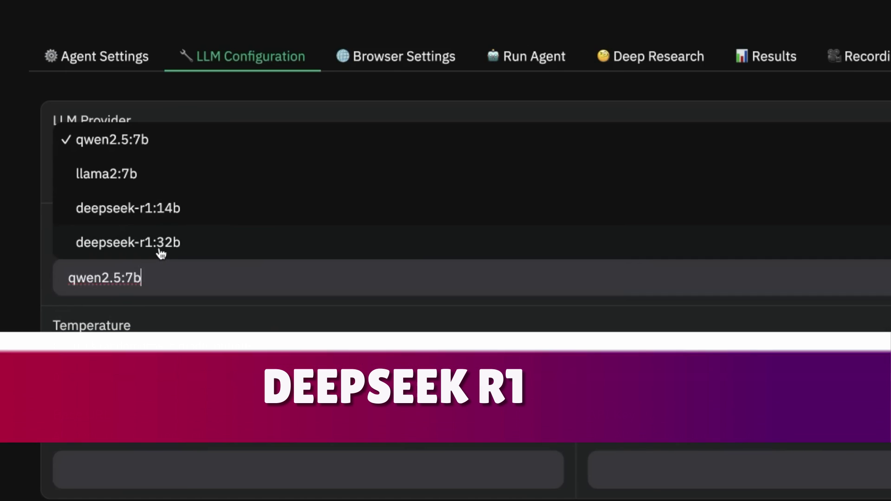
{"action": "left_click", "coordinate": [190, 211]}
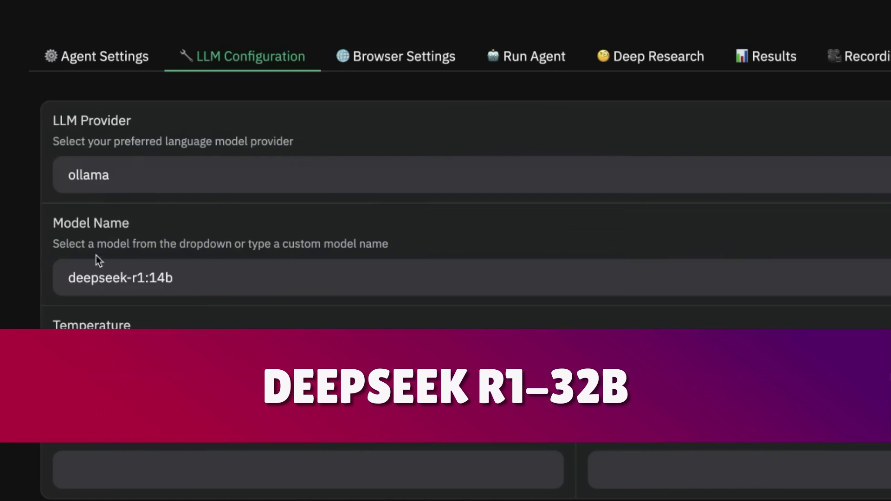
Review the agent's task description and browser settings, then return to LLM configuration
{"action": "left_click", "coordinate": [524, 52]}
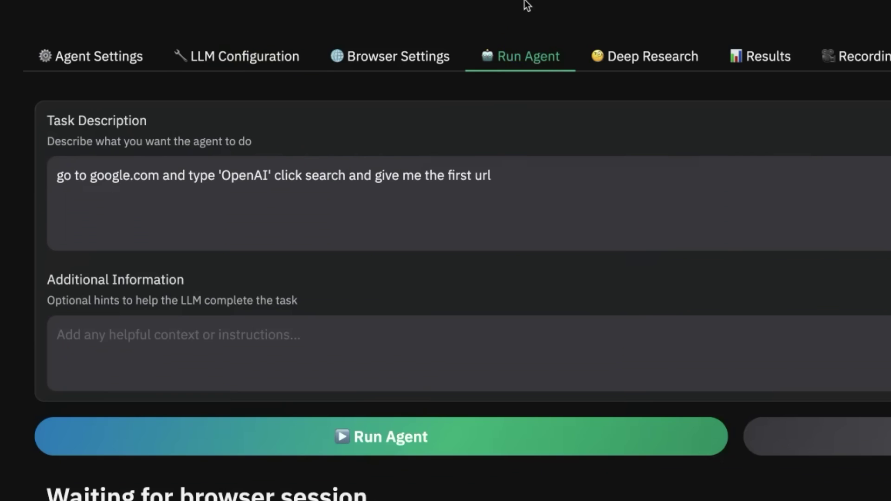
{"action": "left_click_drag", "start_coordinate": [90, 175], "coordinate": [540, 177]}
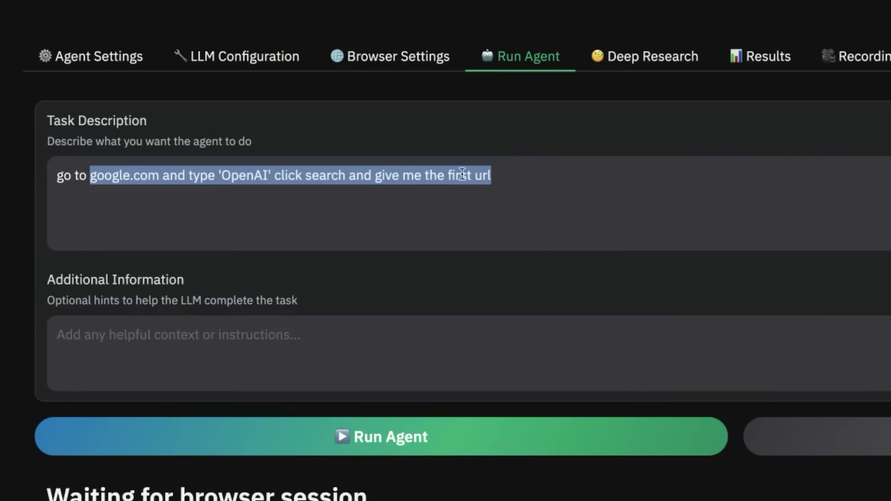
{"action": "key", "text": "Right"}
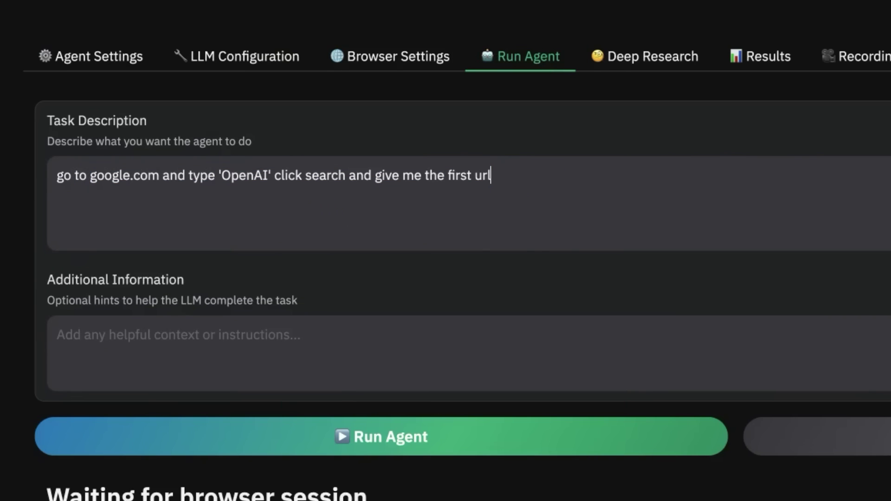
{"action": "left_click", "coordinate": [357, 65]}
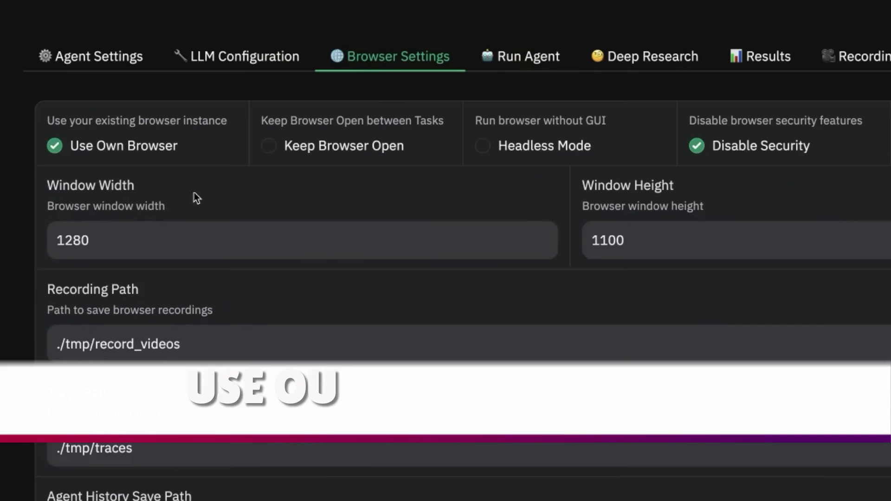
{"action": "left_click", "coordinate": [245, 56]}
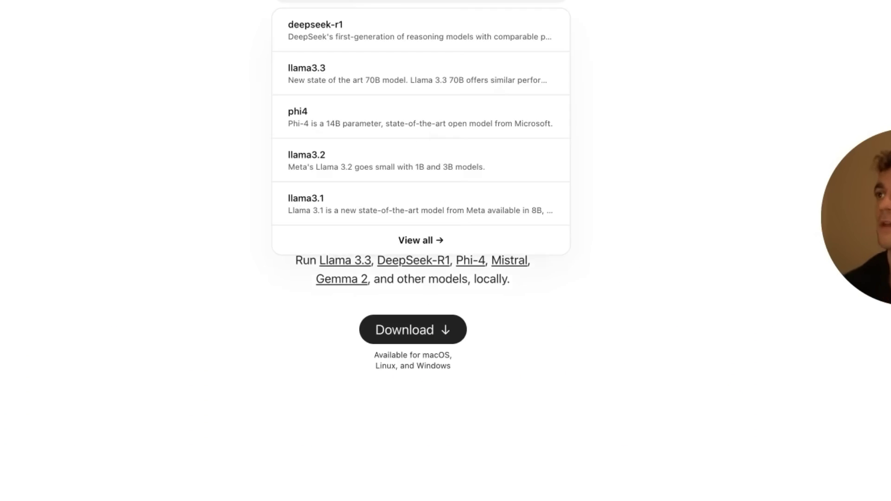
On Ollama's deepseek-r1 page, choose size 14b and copy 'ollama run deepseek-r1:14b'
{"action": "left_click", "coordinate": [366, 111]}
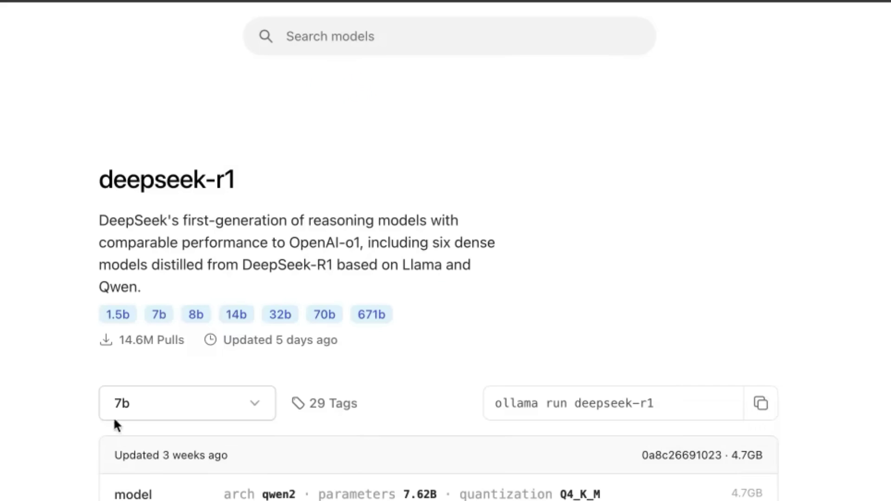
{"action": "left_click", "coordinate": [163, 410]}
{"action": "left_click", "coordinate": [117, 407]}
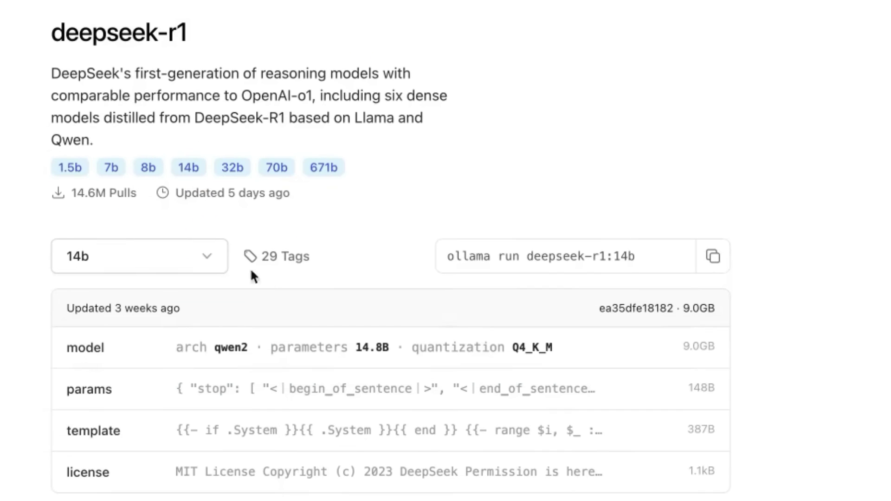
{"action": "left_click", "coordinate": [712, 255]}
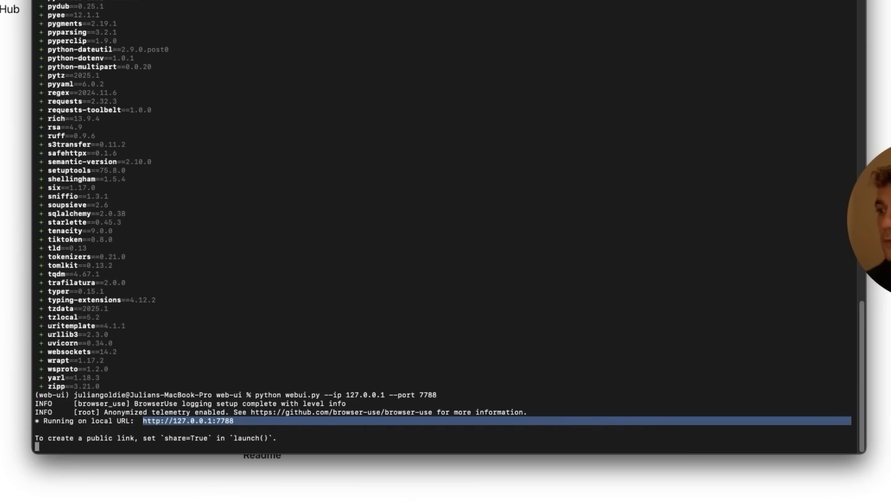
Run the pasted deepseek-r1:14b command in a new Terminal window and launch the Ollama app
{"action": "right_click", "coordinate": [676, 487]}
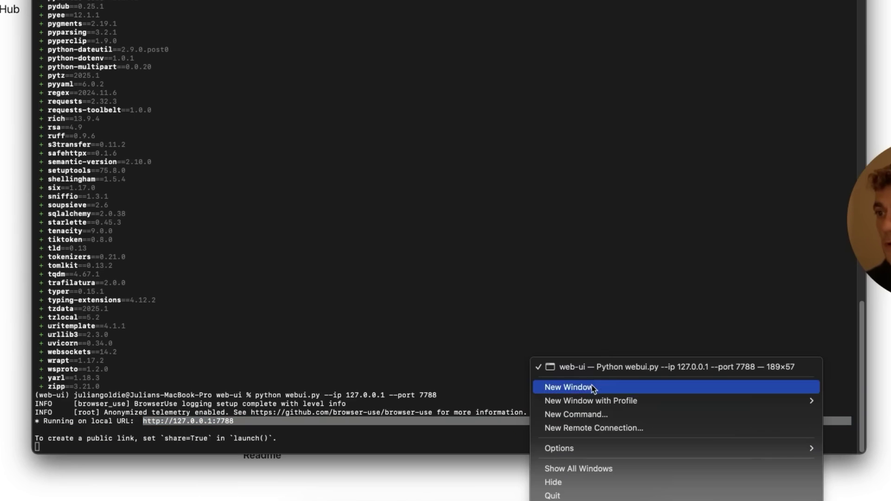
{"action": "left_click", "coordinate": [594, 390]}
{"action": "key", "text": "super+v"}
{"action": "key", "text": "Return"}
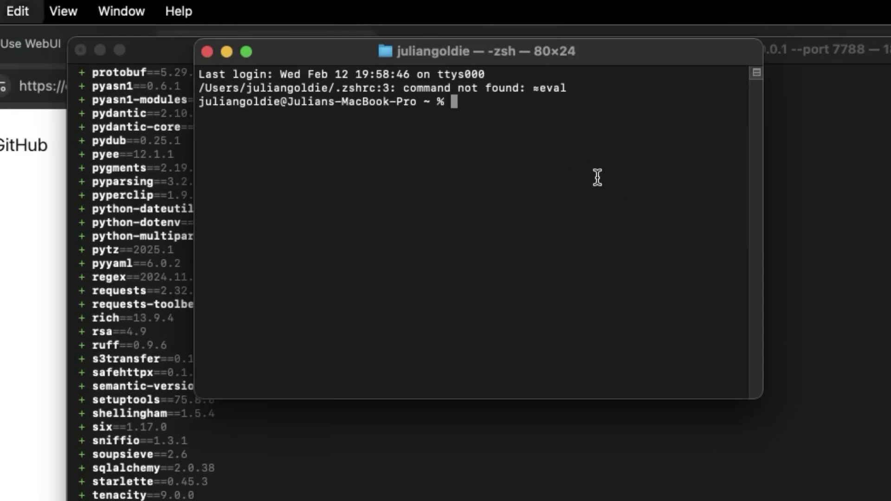
{"action": "key", "text": "super+space"}
{"action": "type", "text": "ol"}
{"action": "key", "text": "Return"}
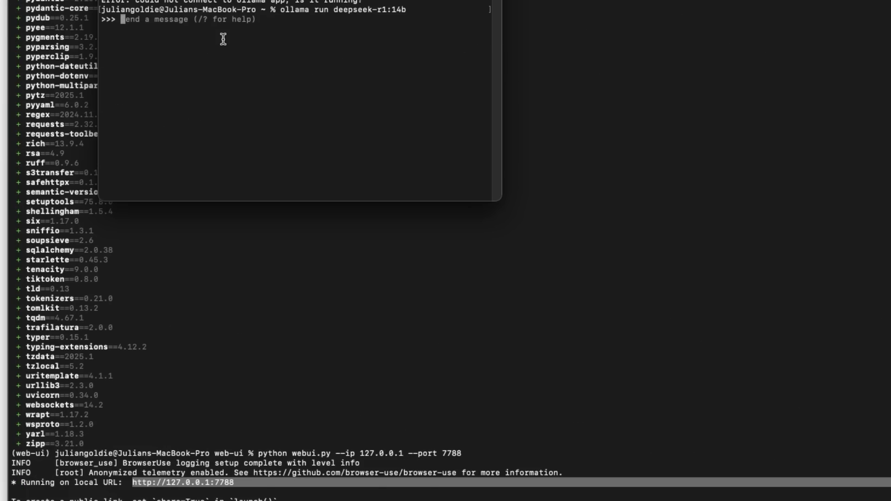
Exit the ollama chat session back to the shell prompt
{"action": "key", "text": "ctrl+c"}
{"action": "key", "text": "ctrl+c"}
{"action": "key", "text": "ctrl+d"}
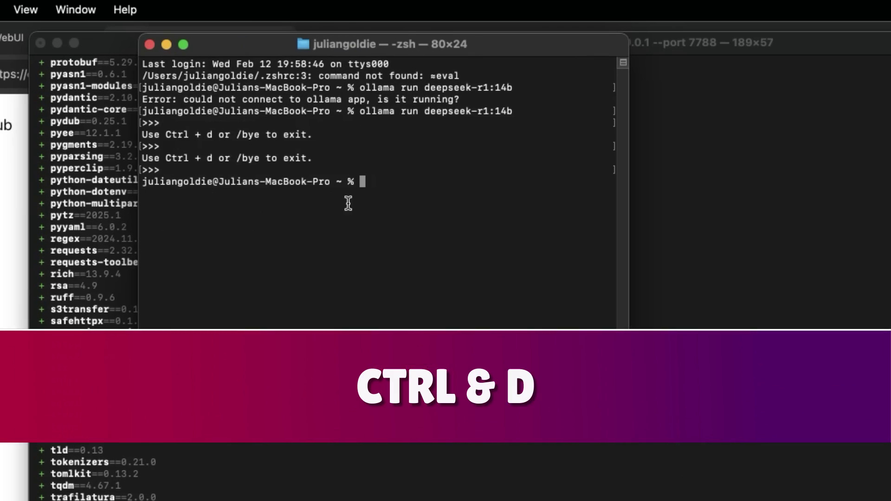
{"action": "left_click_drag", "start_coordinate": [290, 72], "coordinate": [236, 48]}
{"action": "left_click_drag", "start_coordinate": [307, 158], "coordinate": [188, 64]}
{"action": "left_click", "coordinate": [283, 181]}
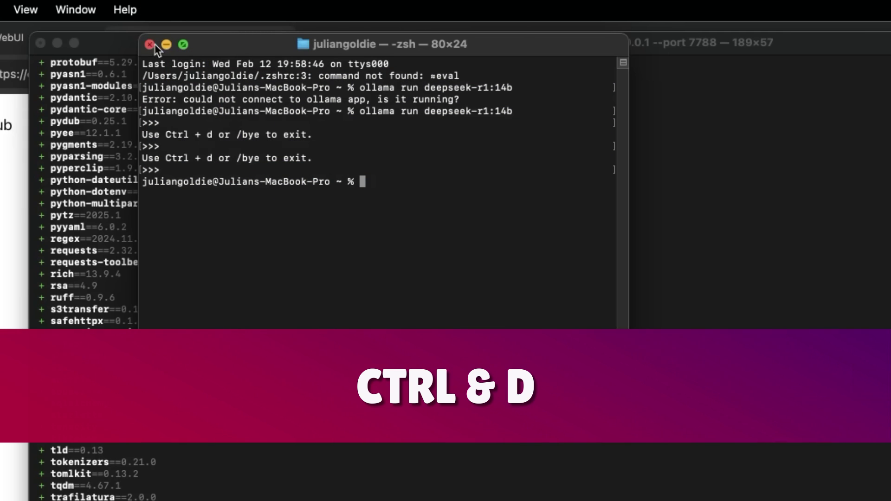
Close the extra Terminal window and load Google AI Studio in a new browser tab
{"action": "left_click", "coordinate": [151, 45]}
{"action": "key", "text": "super+Tab"}
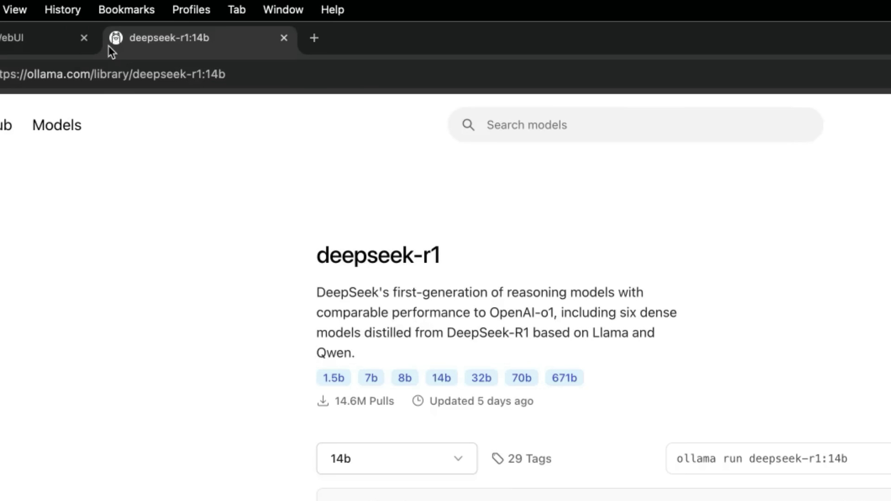
{"action": "key", "text": "super+t"}
{"action": "type", "text": "ai"}
{"action": "key", "text": "Return"}
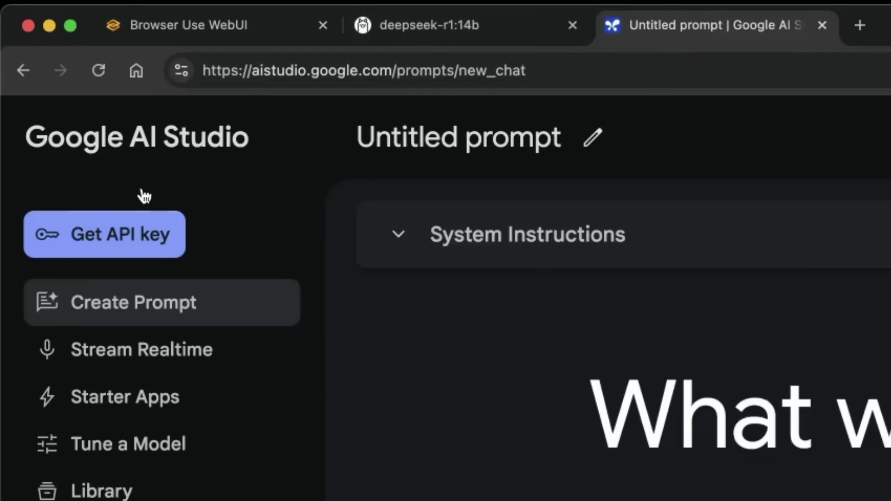
Start creating a new API key and bring up its project list
{"action": "left_click", "coordinate": [124, 243]}
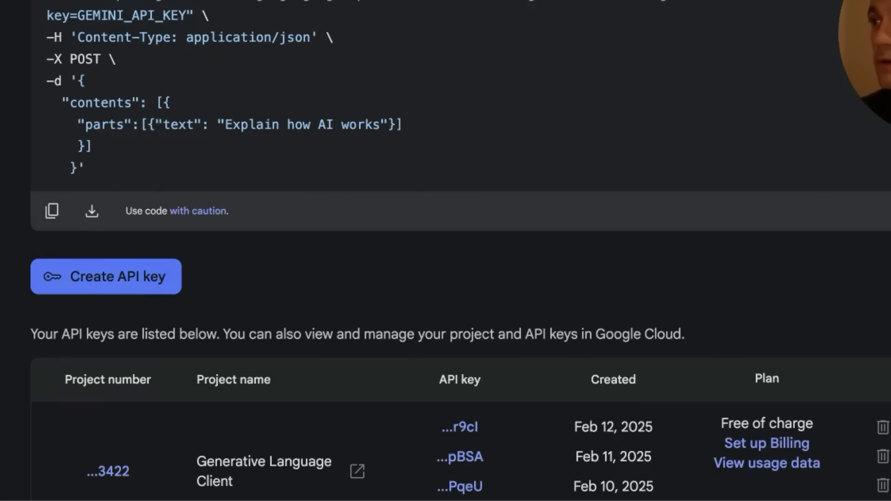
{"action": "left_click", "coordinate": [106, 276]}
{"action": "left_click", "coordinate": [247, 136]}
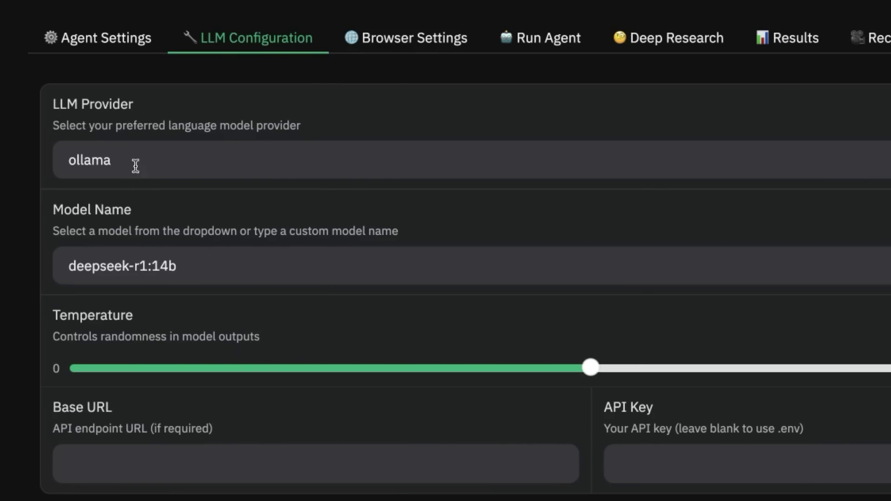
Choose google as the model provider and paste the saved API key
{"action": "left_click", "coordinate": [135, 157]}
{"action": "left_click", "coordinate": [118, 308]}
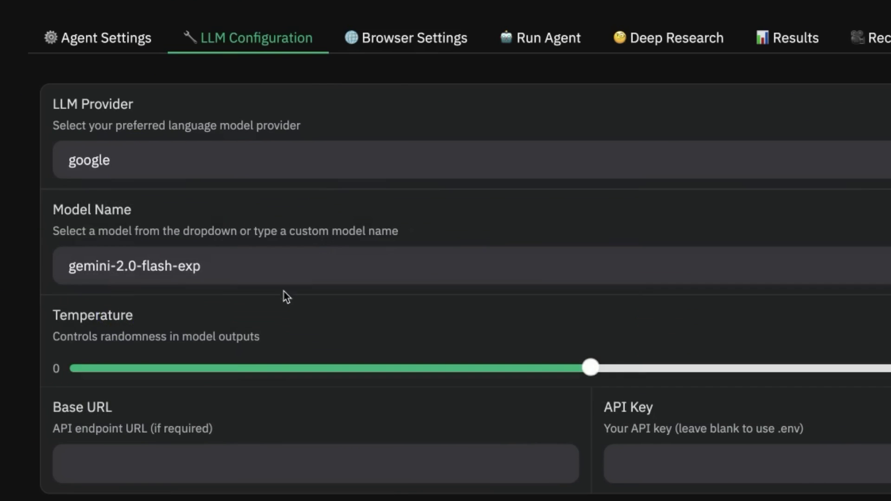
{"action": "left_click", "coordinate": [672, 457]}
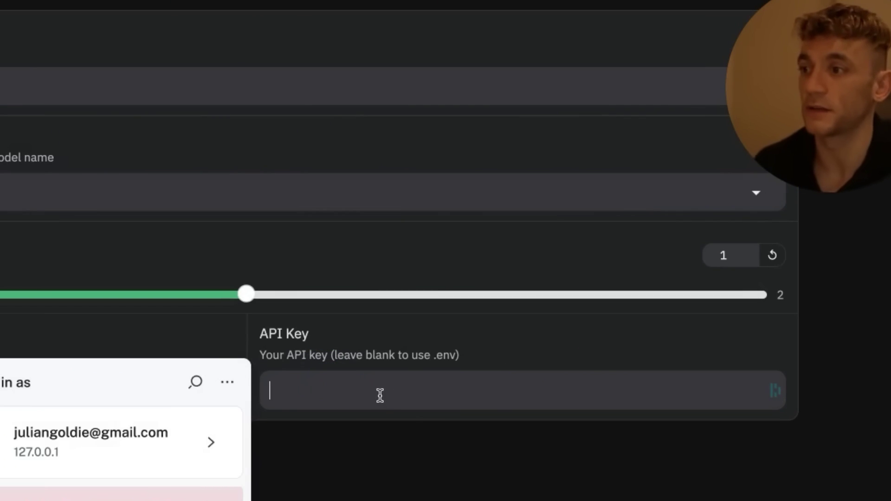
{"action": "key", "text": "ctrl+v"}
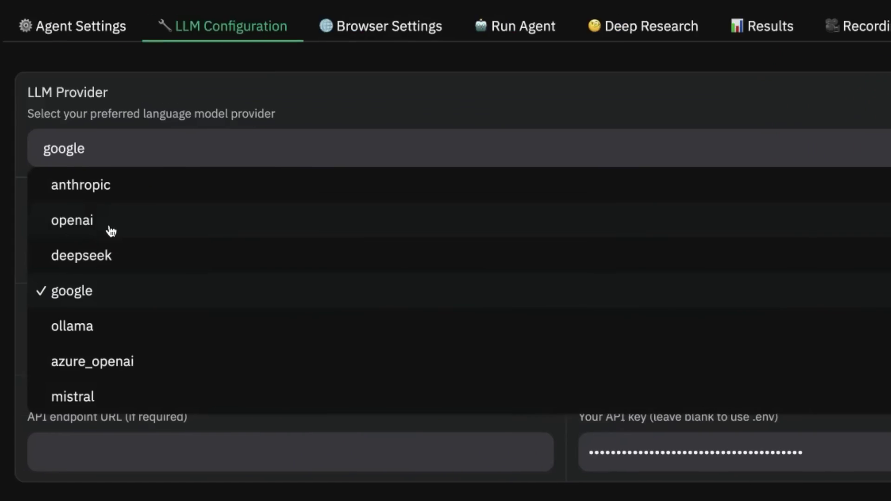
Try the deepseek provider, then settle on ollama with the deepseek-r1:14b model
{"action": "left_click", "coordinate": [111, 253]}
{"action": "left_click", "coordinate": [116, 154]}
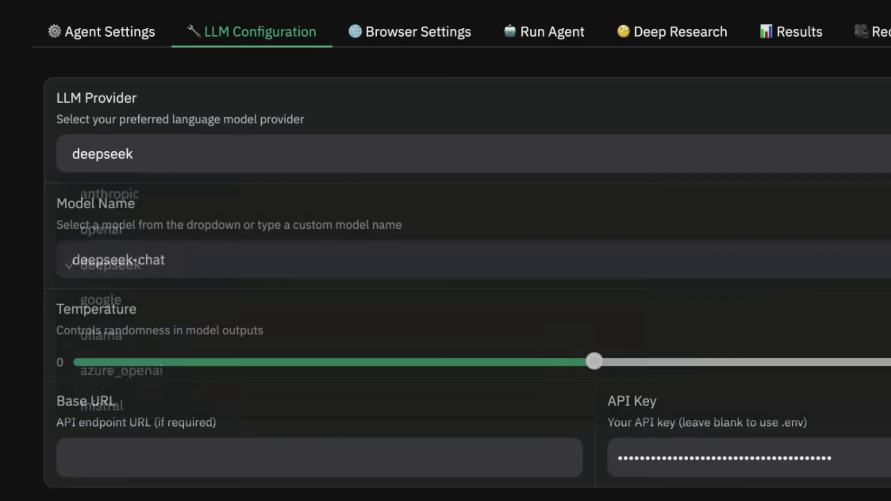
{"action": "left_click", "coordinate": [162, 269]}
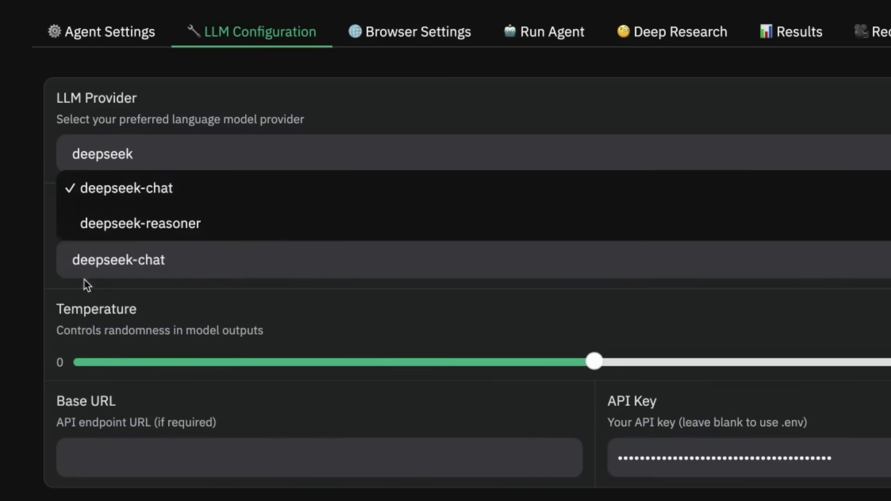
{"action": "key", "text": "Escape"}
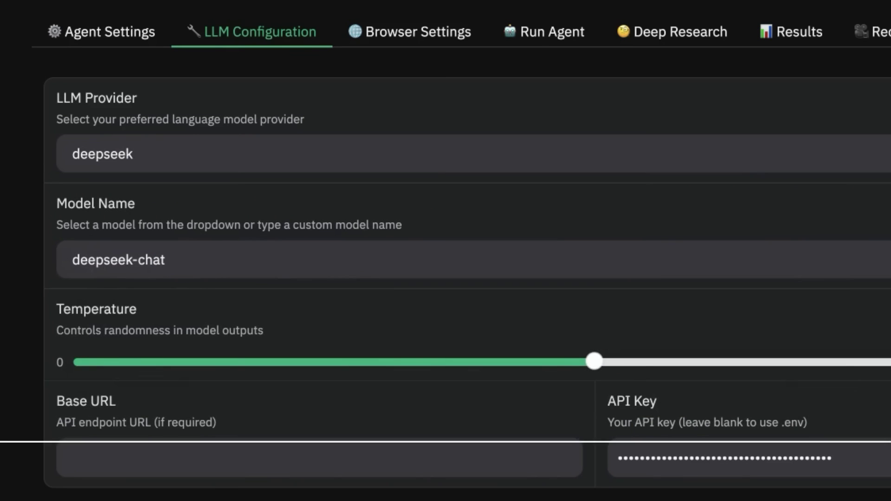
{"action": "left_click", "coordinate": [143, 148]}
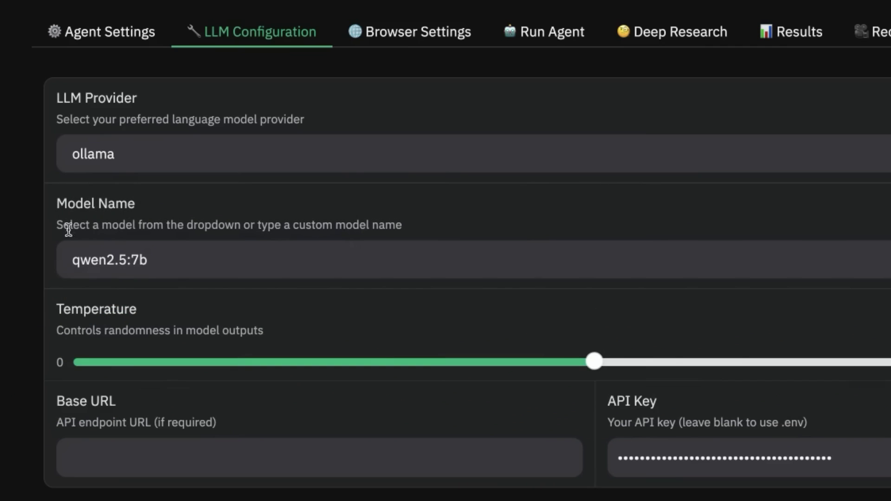
{"action": "left_click", "coordinate": [132, 261]}
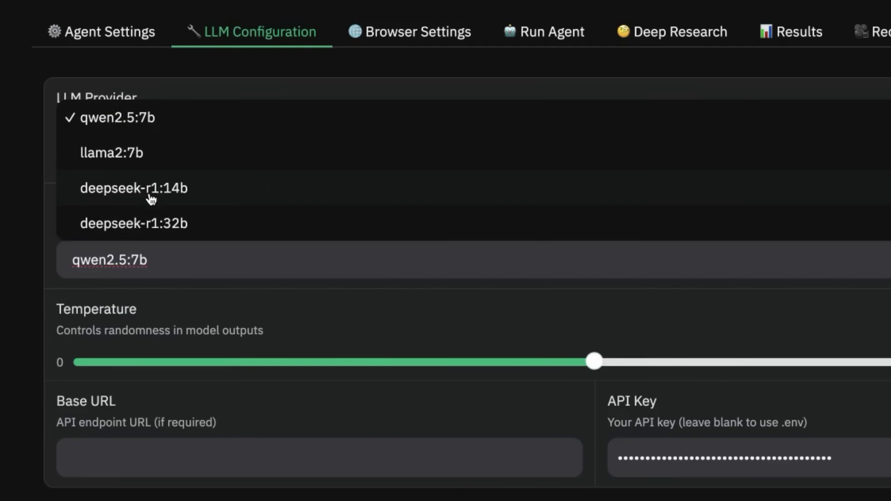
{"action": "left_click", "coordinate": [194, 189]}
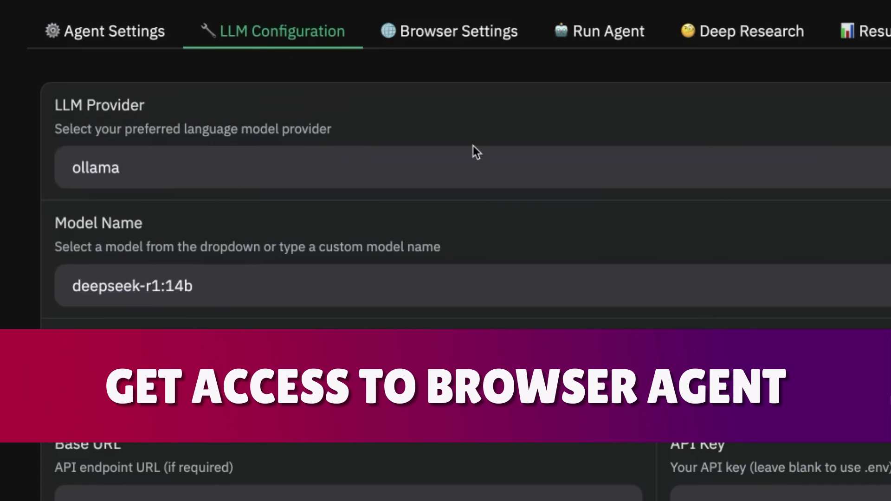
Read OpenAI's Operator announcement and the Introducing deep research article down to its example chats
{"action": "left_click", "coordinate": [717, 38]}
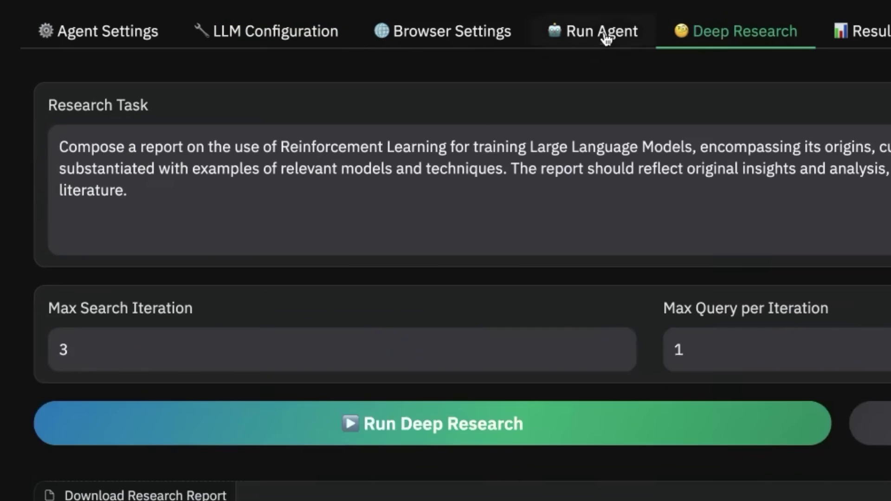
{"action": "left_click", "coordinate": [606, 36]}
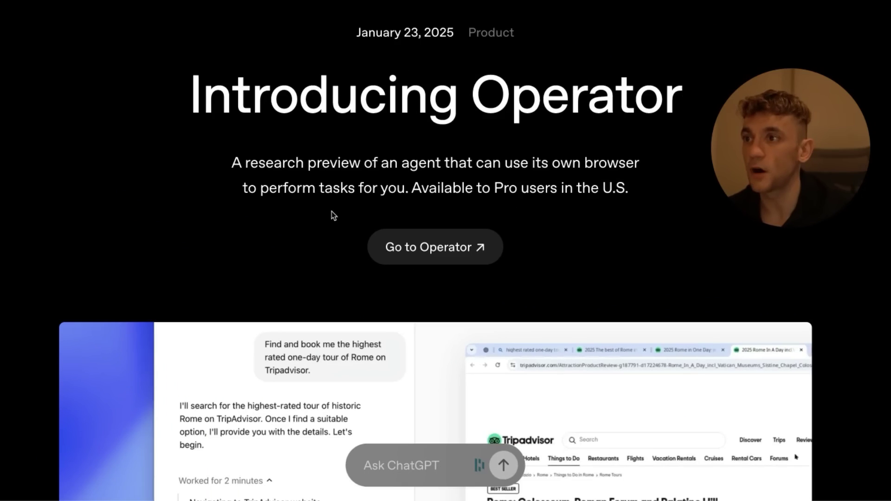
{"action": "scroll", "coordinate": [329, 224], "scroll_direction": "down", "scroll_amount": 15}
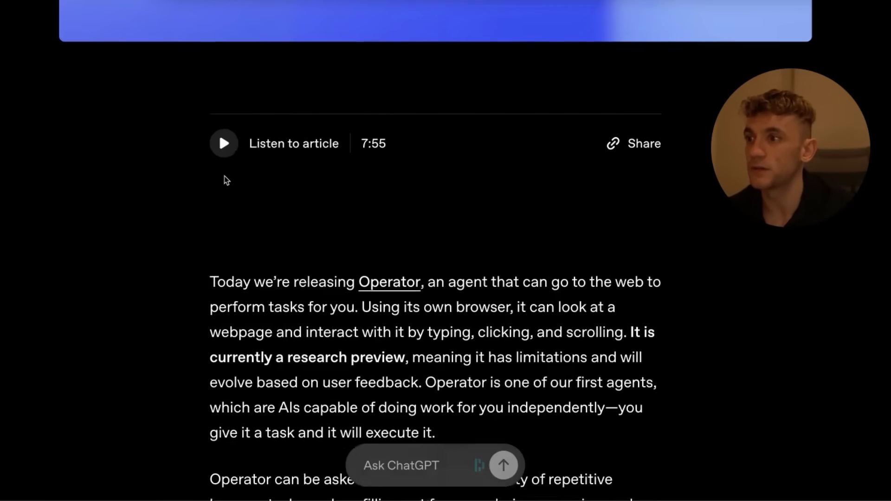
{"action": "scroll", "coordinate": [227, 180], "scroll_direction": "down", "scroll_amount": 9}
{"action": "scroll", "coordinate": [319, 223], "scroll_direction": "up", "scroll_amount": 20}
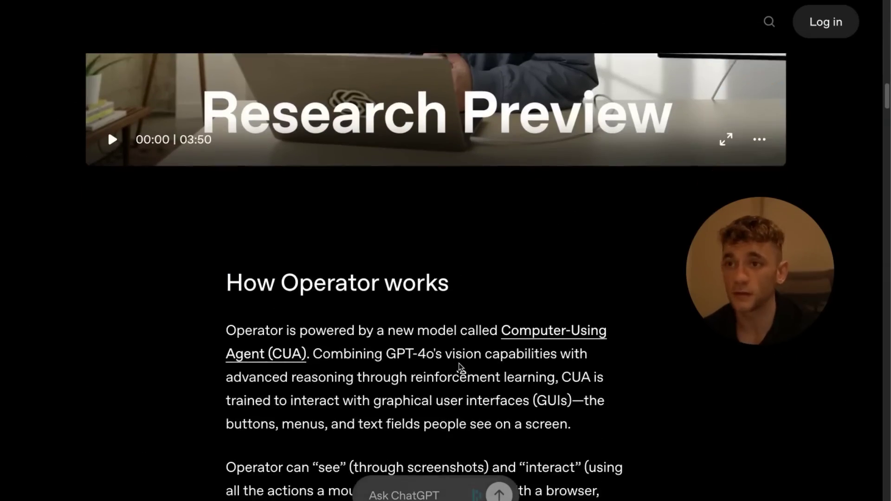
{"action": "scroll", "coordinate": [459, 363], "scroll_direction": "down", "scroll_amount": 15}
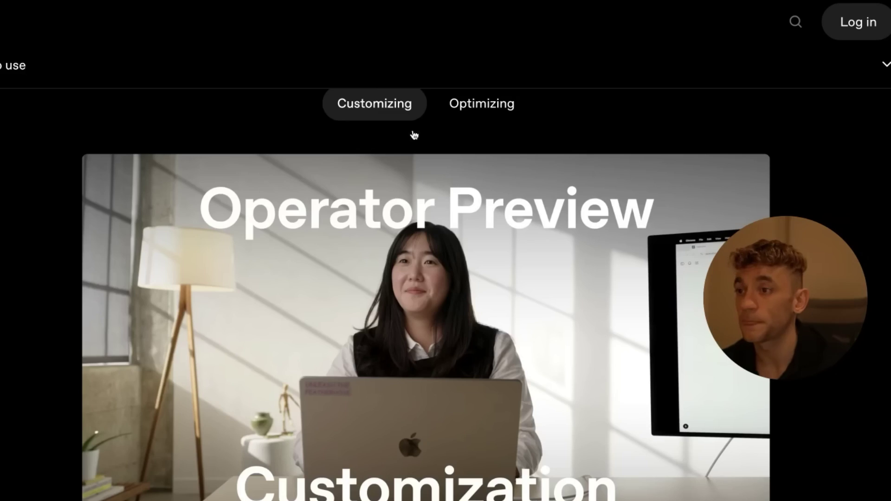
{"action": "scroll", "coordinate": [480, 273], "scroll_direction": "down", "scroll_amount": 5}
{"action": "scroll", "coordinate": [480, 274], "scroll_direction": "down", "scroll_amount": 20}
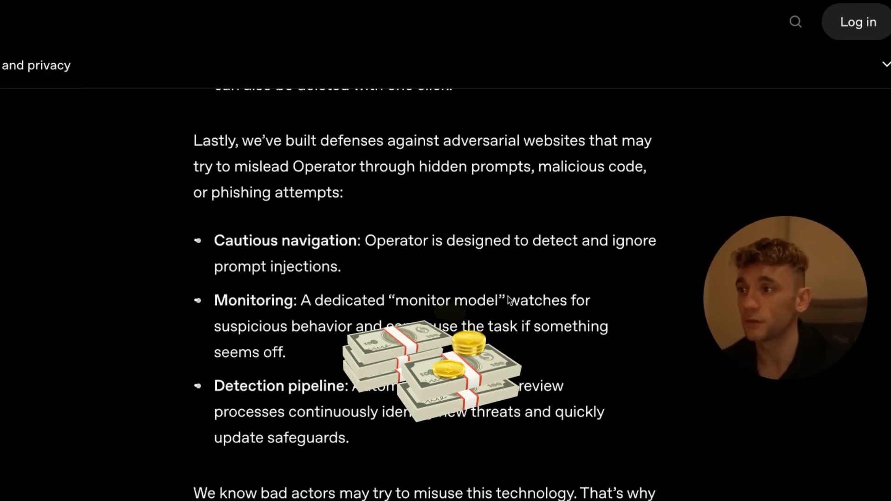
{"action": "scroll", "coordinate": [500, 300], "scroll_direction": "up", "scroll_amount": 15}
{"action": "scroll", "coordinate": [435, 300], "scroll_direction": "up", "scroll_amount": 10}
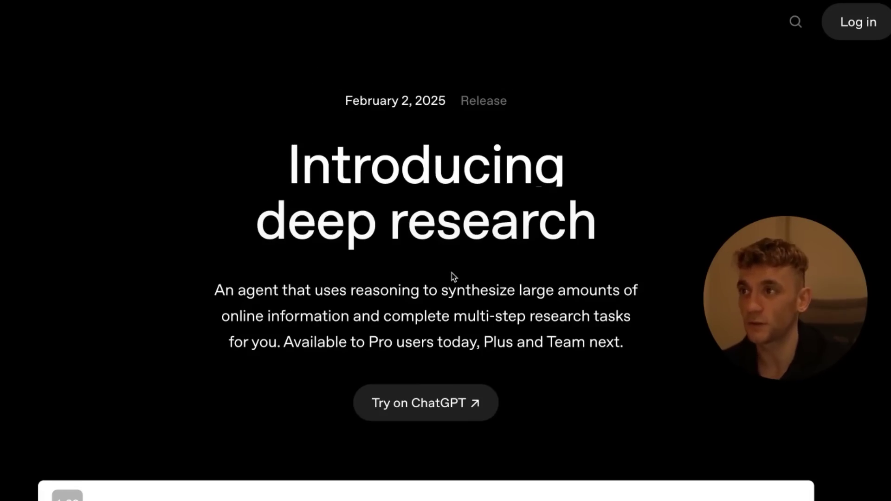
{"action": "scroll", "coordinate": [453, 269], "scroll_direction": "down", "scroll_amount": 1}
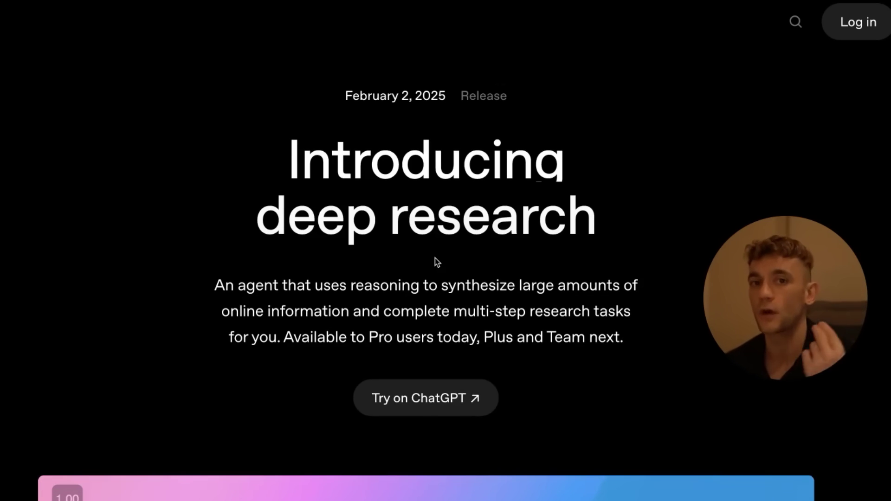
{"action": "scroll", "coordinate": [499, 362], "scroll_direction": "down", "scroll_amount": 15}
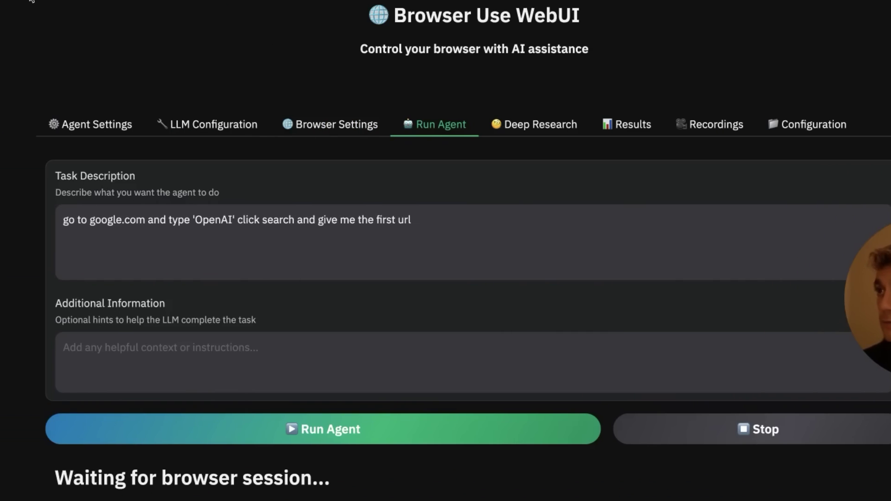
{"action": "left_click", "coordinate": [216, 123]}
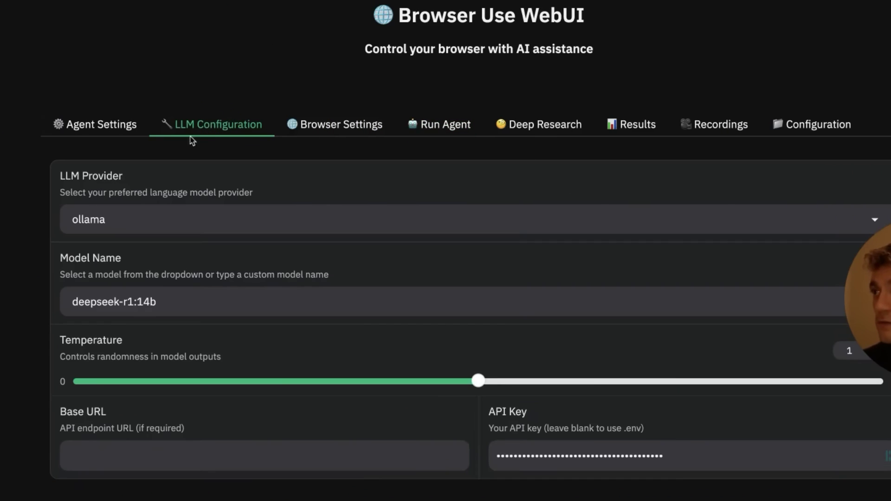
{"action": "left_click", "coordinate": [561, 126]}
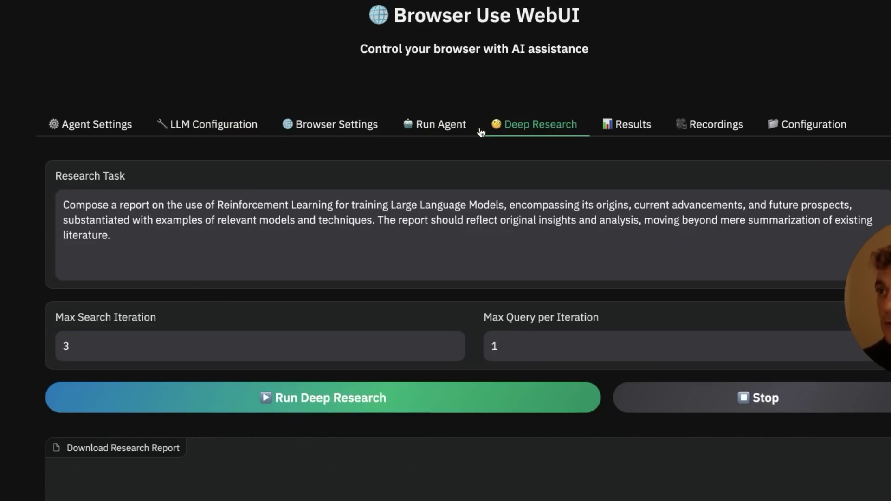
{"action": "left_click", "coordinate": [74, 220]}
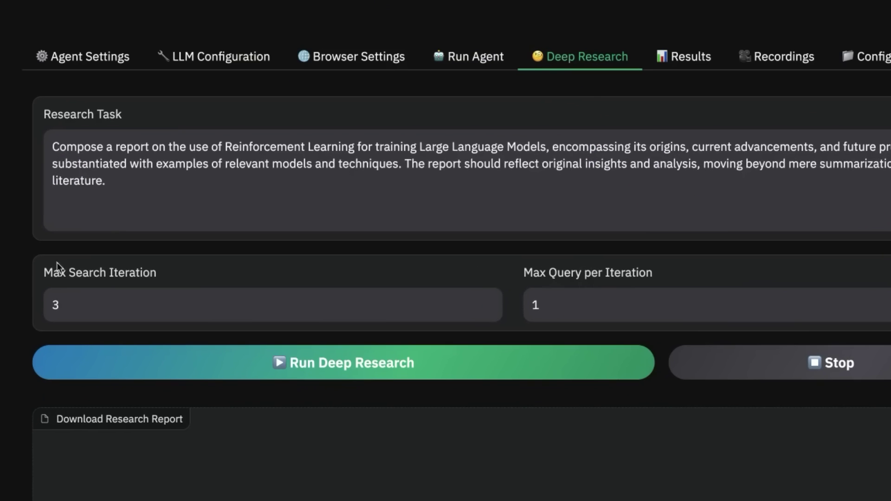
{"action": "left_click_drag", "start_coordinate": [111, 251], "coordinate": [385, 206]}
{"action": "left_click", "coordinate": [202, 176]}
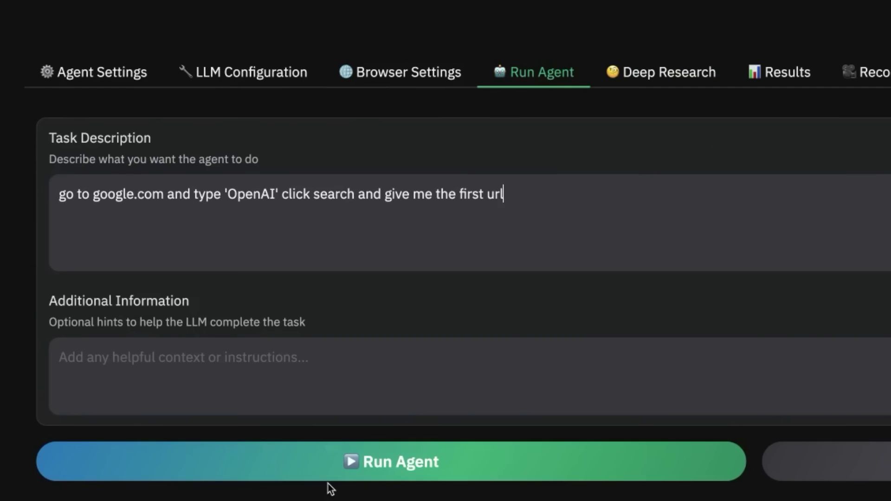
Replace the task text after 'and' with 'check the s&P500 shares today'
{"action": "left_click", "coordinate": [223, 191]}
{"action": "key", "text": "shift+End"}
{"action": "type", "text": "check the "}
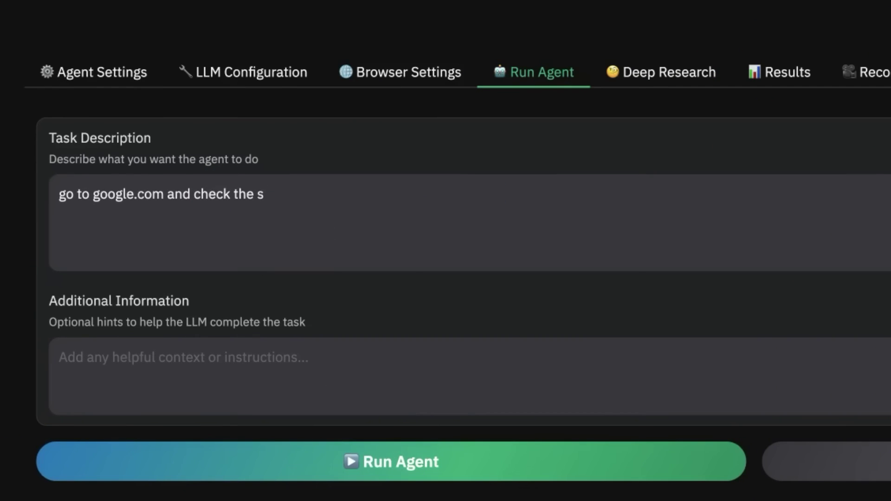
{"action": "type", "text": "s&P500 shares "}
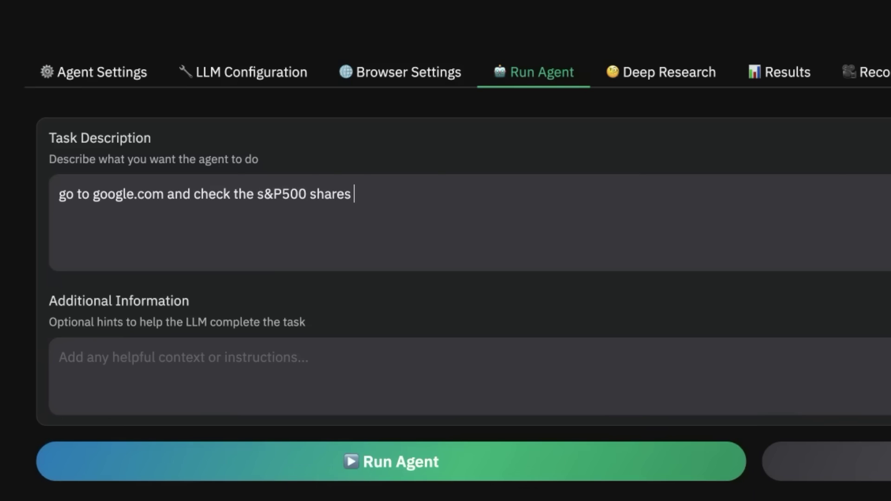
{"action": "type", "text": "today"}
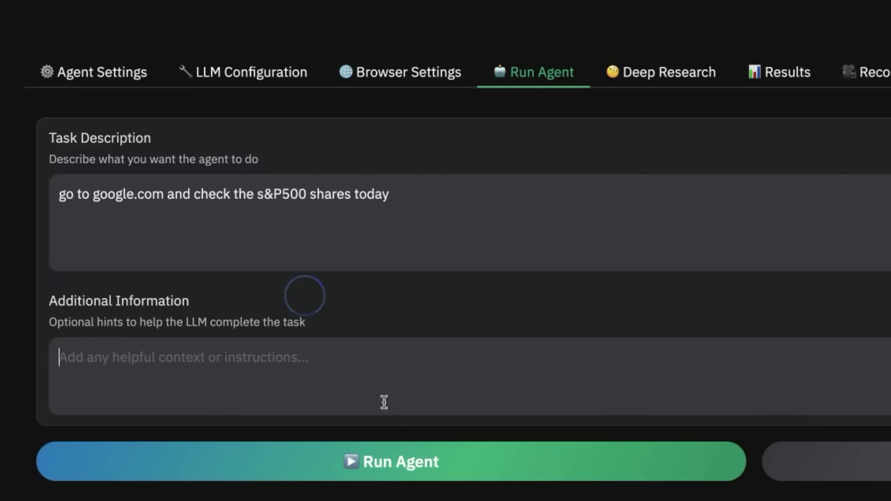
{"action": "left_click", "coordinate": [382, 452]}
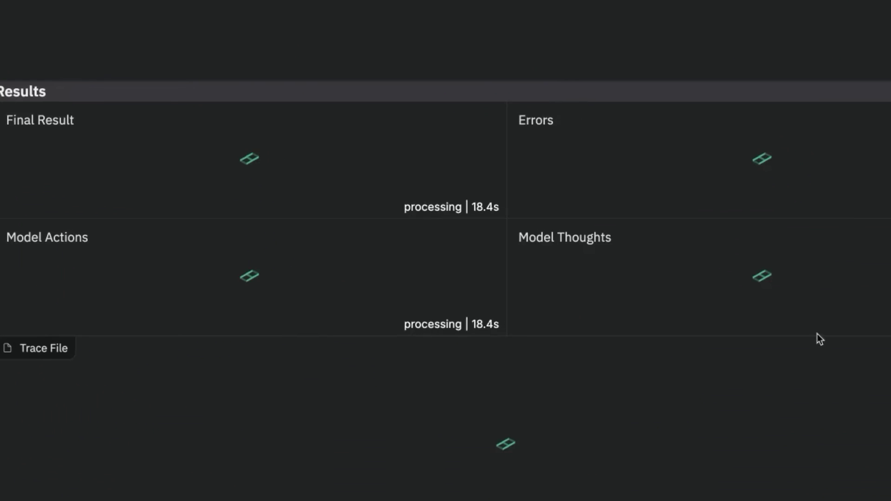
{"action": "scroll", "coordinate": [461, 288], "scroll_direction": "up", "scroll_amount": 5}
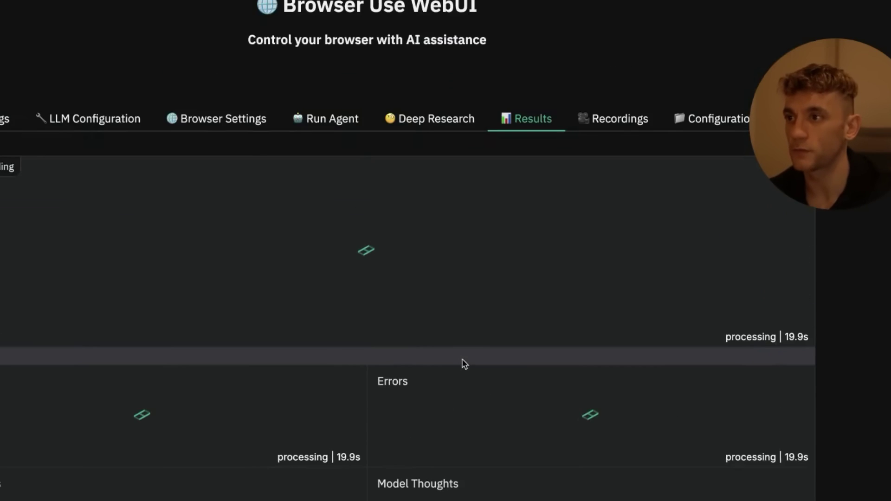
{"action": "scroll", "coordinate": [464, 364], "scroll_direction": "down", "scroll_amount": 5}
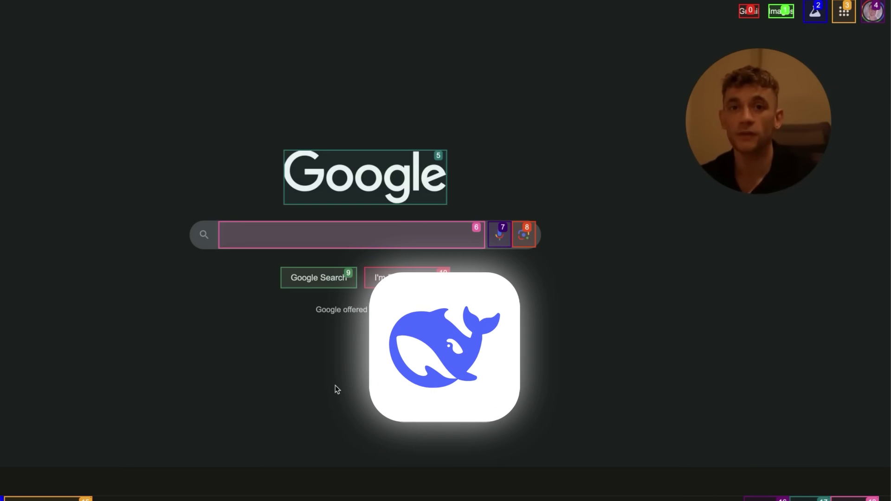
{"action": "type", "text": "OpenAI"}
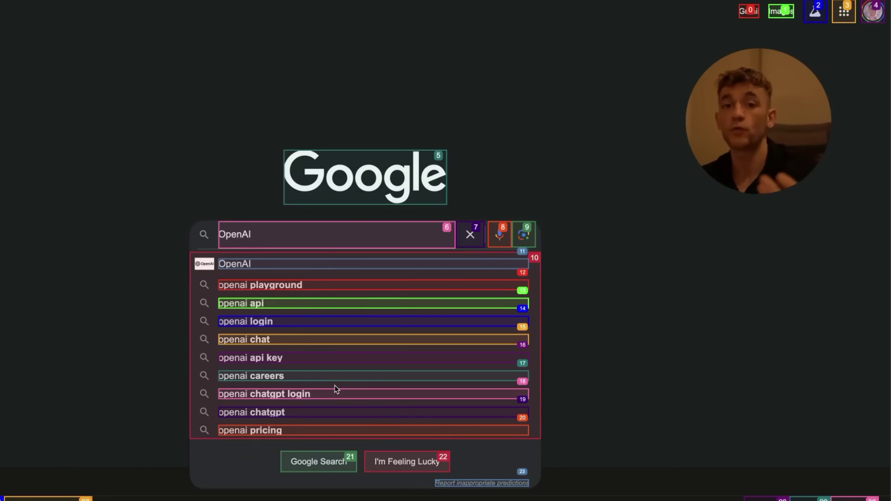
{"action": "key", "text": "Return"}
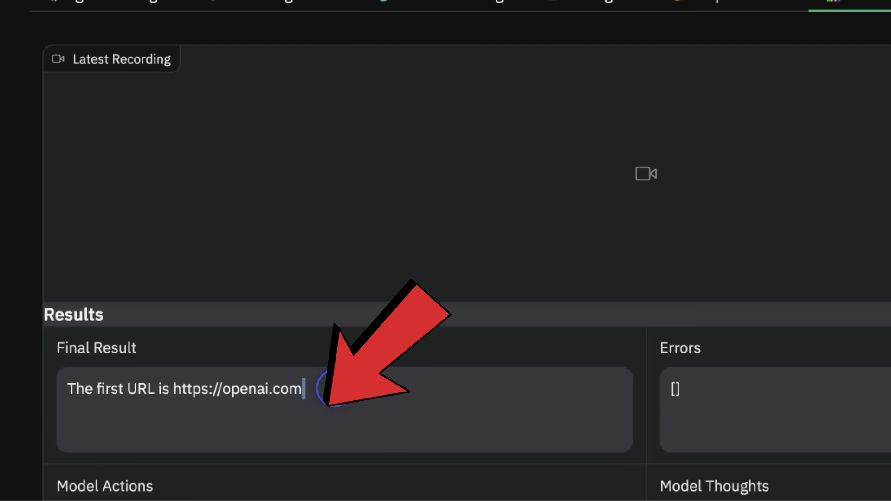
Switch to the Recordings tab to view the agent's saved browser runs
{"action": "left_click", "coordinate": [325, 277]}
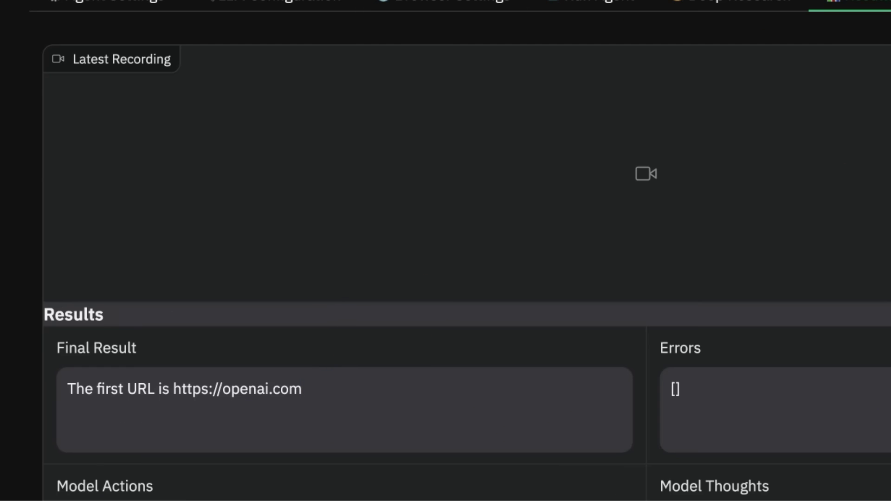
{"action": "left_click", "coordinate": [589, 109]}
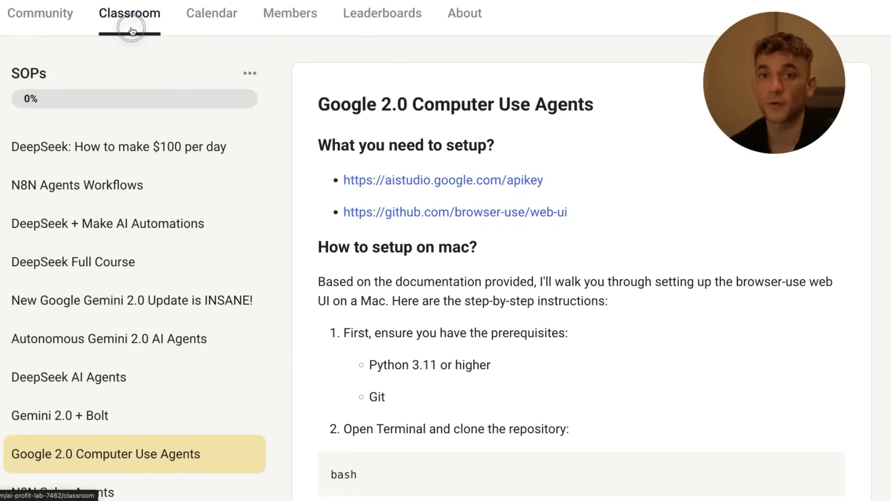
Go back to the AI Profit Boardroom course grid via the Classroom tab
{"action": "left_click", "coordinate": [133, 38]}
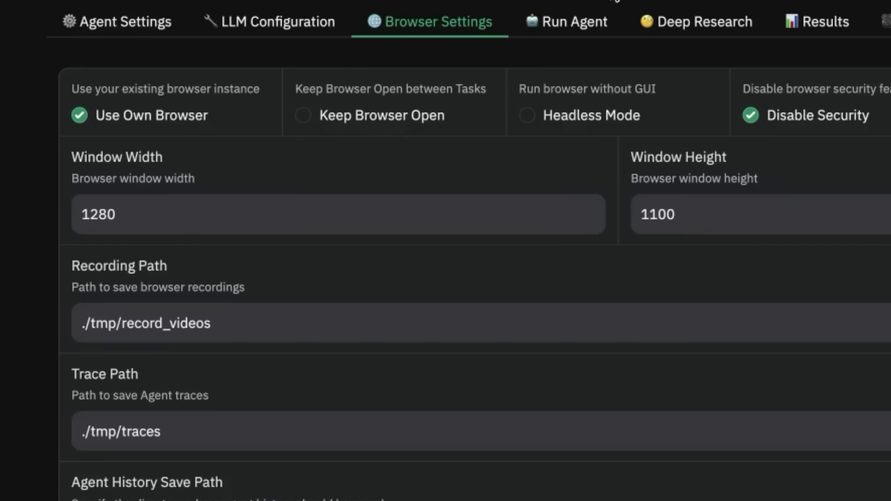
Replace the agent task with 'twitter and create an interesting tweet about SEO then post it'
{"action": "left_click", "coordinate": [603, 15]}
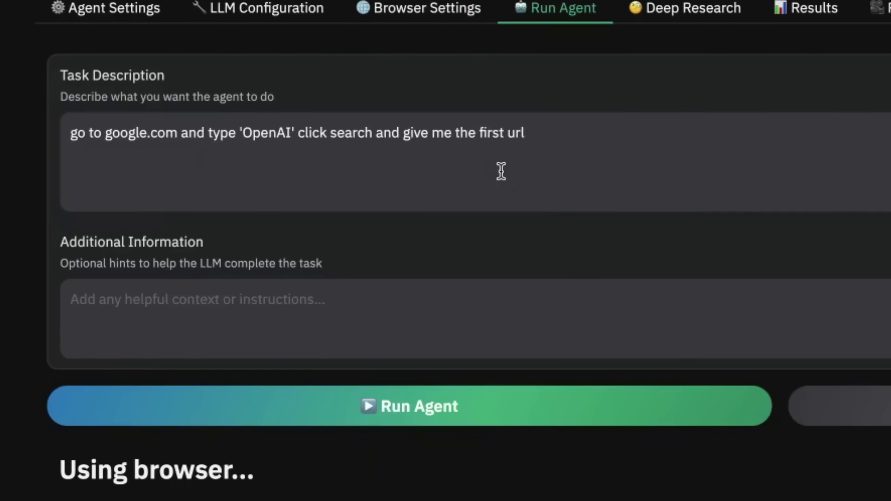
{"action": "left_click", "coordinate": [536, 168]}
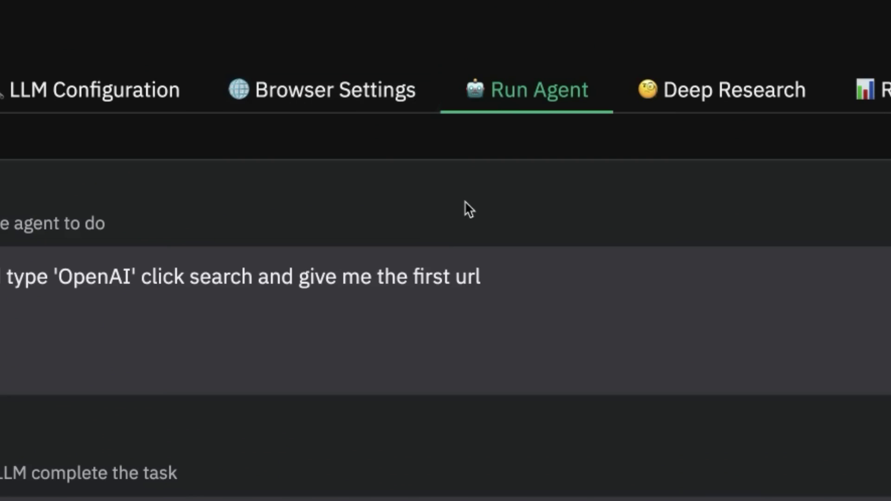
{"action": "key", "text": "super+a"}
{"action": "type", "text": "go ama"}
{"action": "key", "text": "super+a"}
{"action": "type", "text": "twitter and p"}
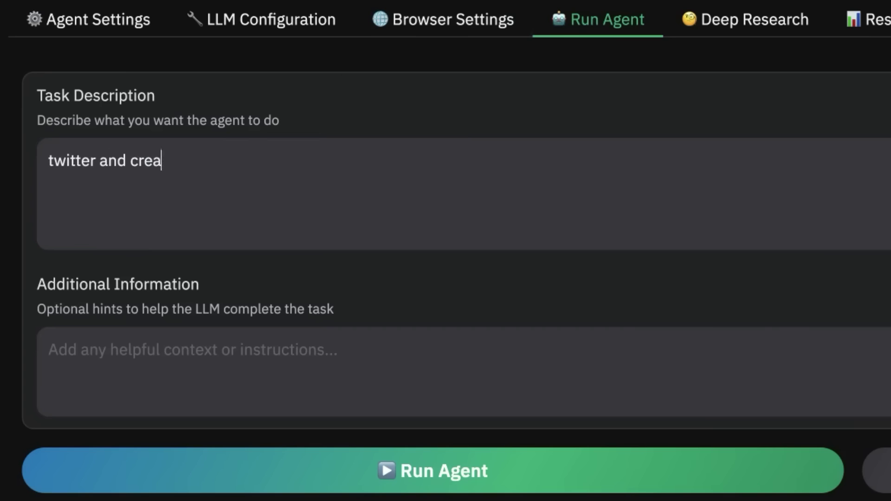
{"action": "type", "text": "reate an interesting tw"}
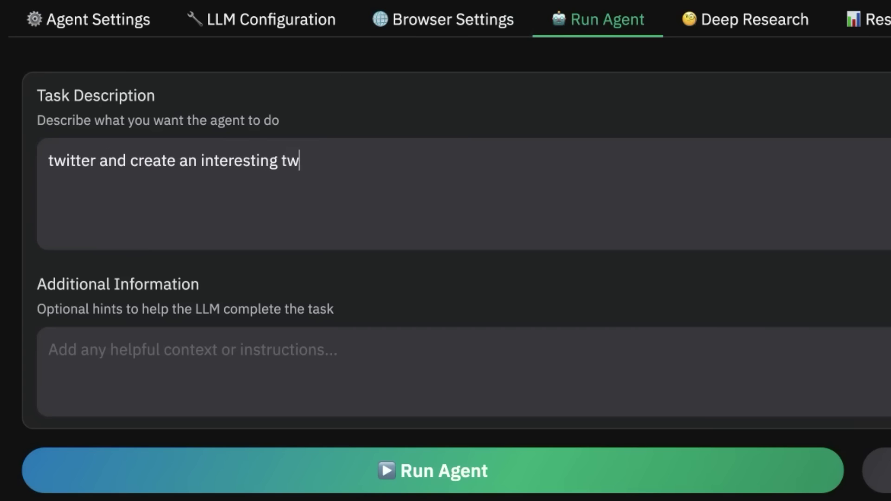
{"action": "type", "text": "eet about SEO"}
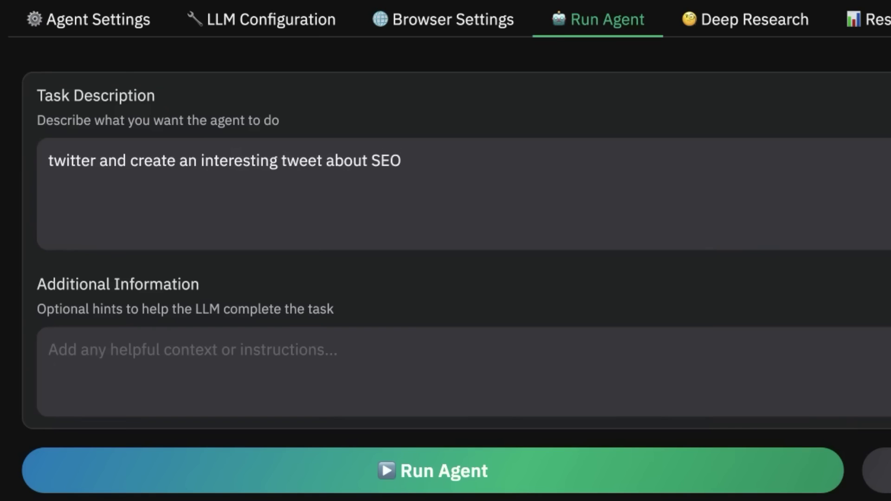
{"action": "type", "text": " then post it"}
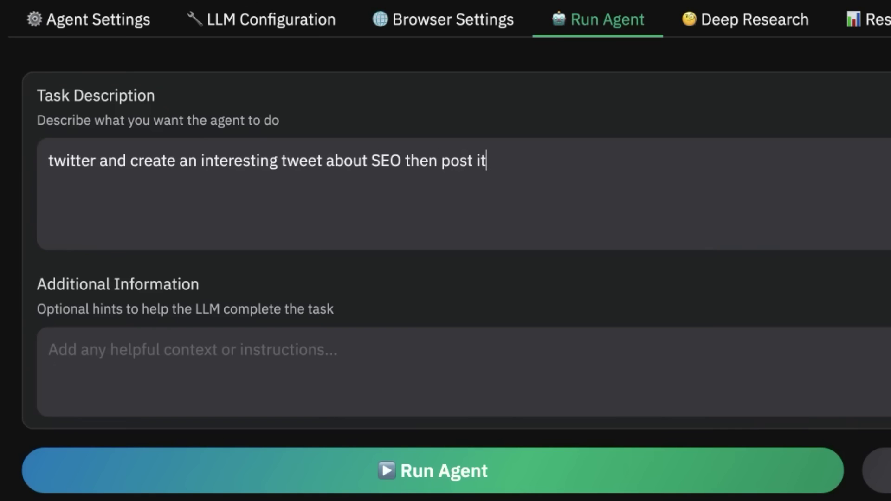
{"action": "left_click", "coordinate": [787, 208]}
Run the agent so it posts an X tweet about a 50% organic traffic increase from SEO
{"action": "left_click", "coordinate": [508, 459]}
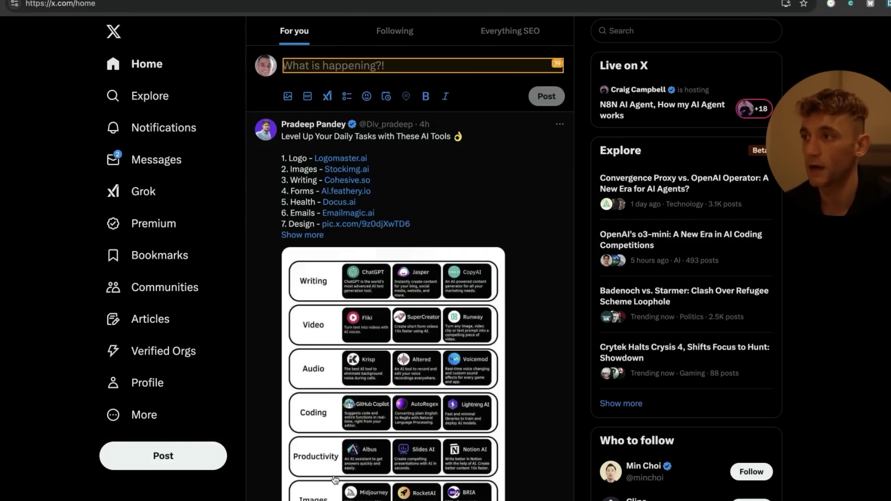
{"action": "type", "text": "Just implemented a new SEO strategy and saw a 50% increase in organic traffic! #SEO #DigitalMarketing #GrowthHacking"}
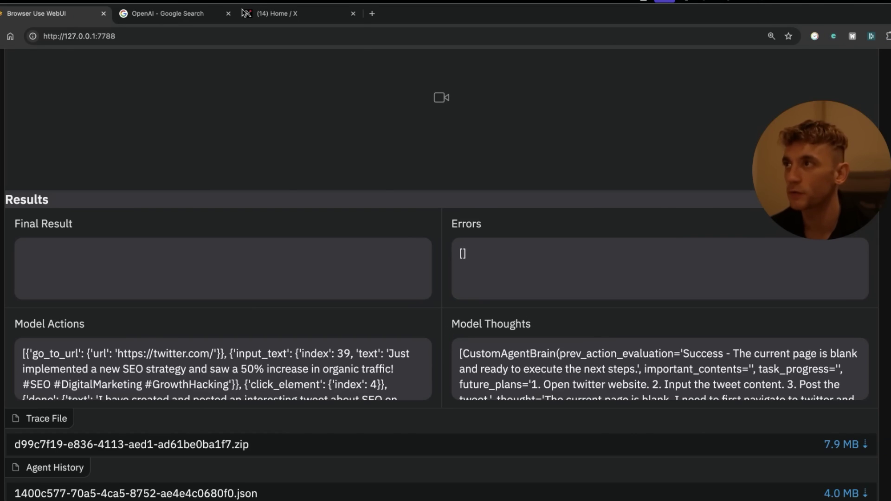
Scroll the Model Thoughts and Actions, highlighting the agent's plan confirming the tweet was posted
{"action": "left_click", "coordinate": [282, 18]}
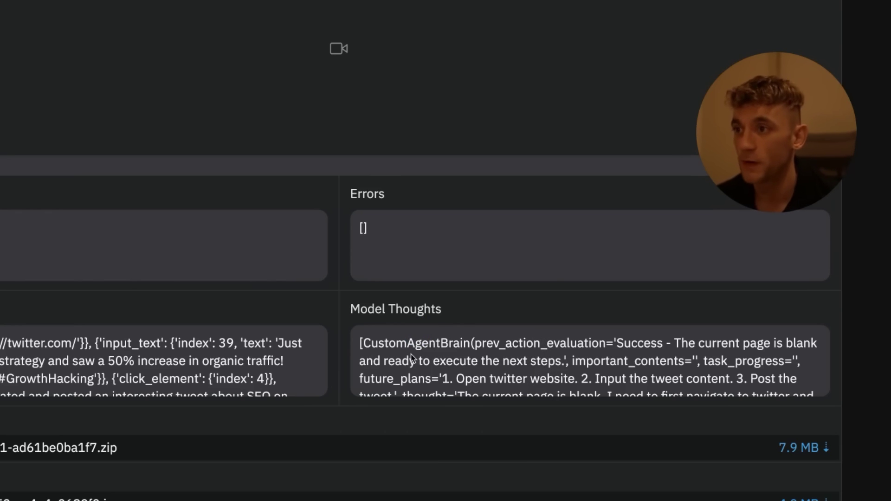
{"action": "left_click_drag", "start_coordinate": [374, 338], "coordinate": [407, 343]}
{"action": "scroll", "coordinate": [514, 363], "scroll_direction": "down", "scroll_amount": 3}
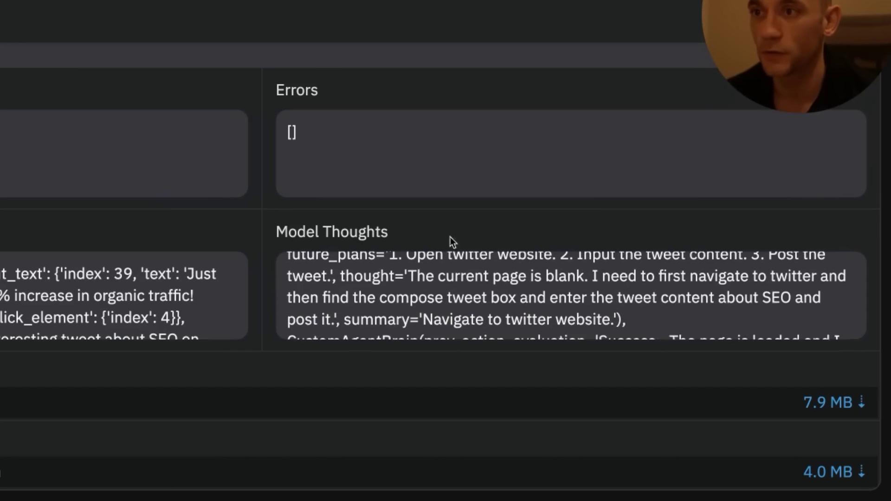
{"action": "left_click_drag", "start_coordinate": [398, 258], "coordinate": [555, 325]}
{"action": "scroll", "coordinate": [612, 325], "scroll_direction": "down", "scroll_amount": 5}
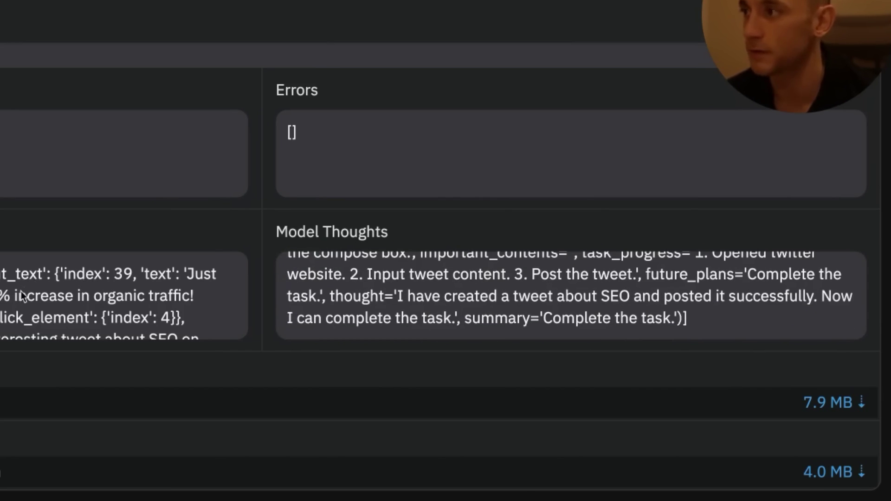
{"action": "scroll", "coordinate": [32, 316], "scroll_direction": "down", "scroll_amount": 1}
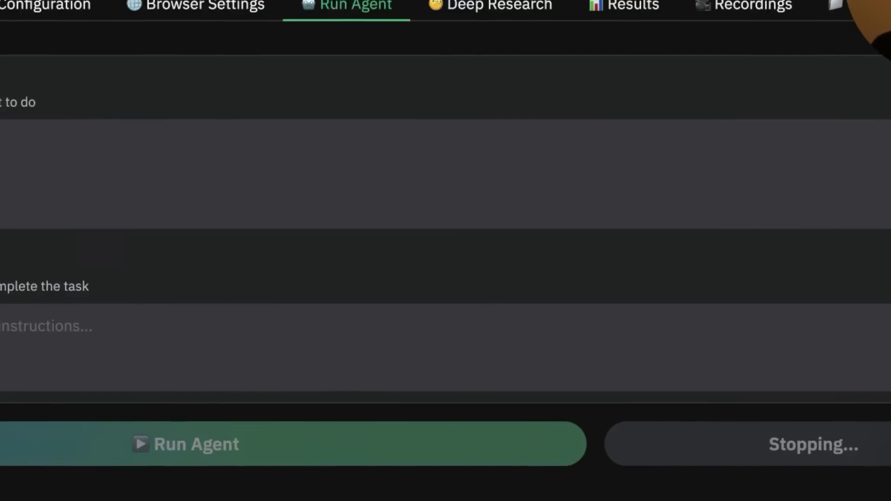
Set the task to go to Amazon and find the Link Building Mastery book, naming its author
{"action": "type", "text": "go to amazon"}
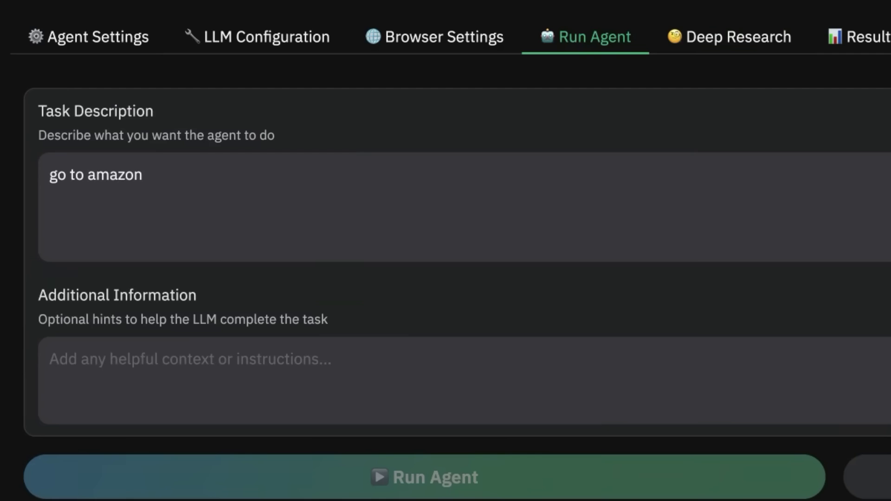
{"action": "type", "text": " and find me the link building mastery"}
{"action": "left_click", "coordinate": [232, 175]}
{"action": "type", "text": "the link building mastery"}
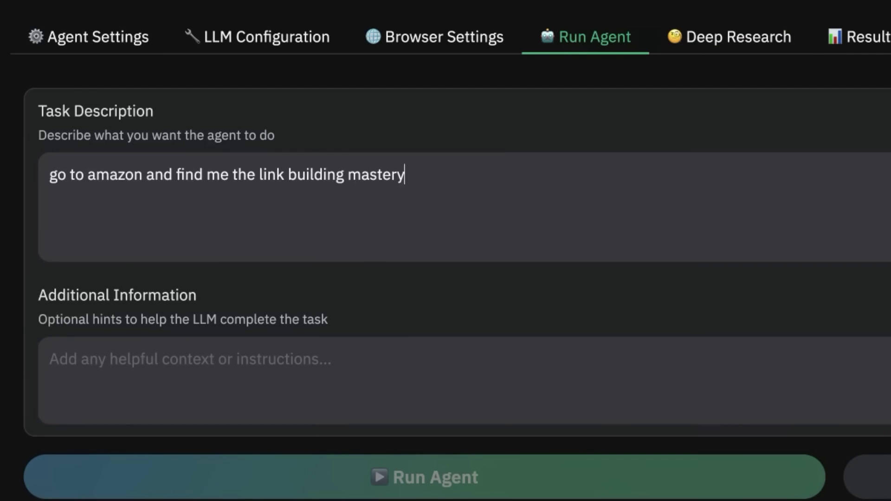
{"action": "type", "text": " book by julian goldie"}
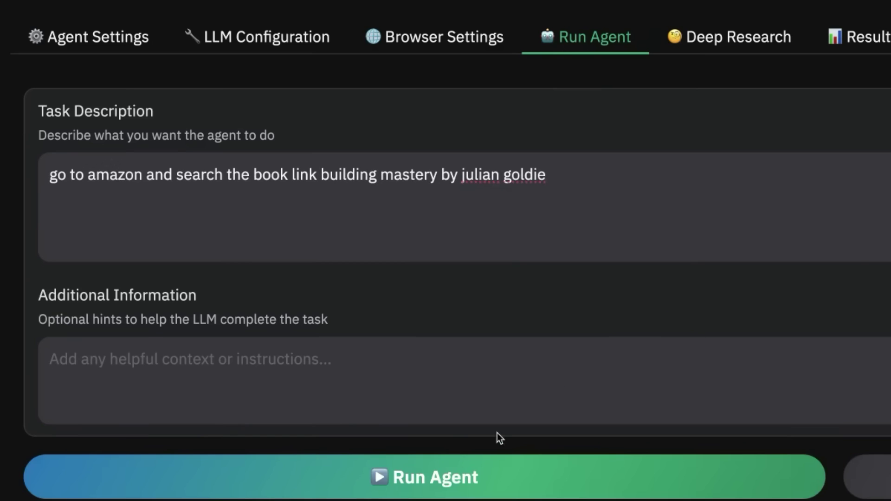
Run the agent to search Amazon for the Link Building Mastery book
{"action": "left_click", "coordinate": [499, 478]}
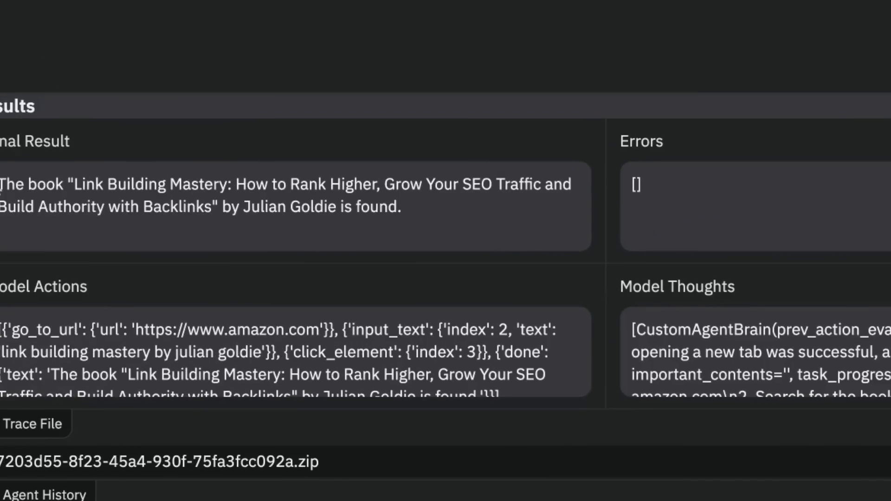
Highlight the final result confirming the Link Building Mastery book was found, then go to Deep Research
{"action": "left_click_drag", "start_coordinate": [40, 168], "coordinate": [691, 130]}
{"action": "scroll", "coordinate": [691, 130], "scroll_direction": "up", "scroll_amount": 5}
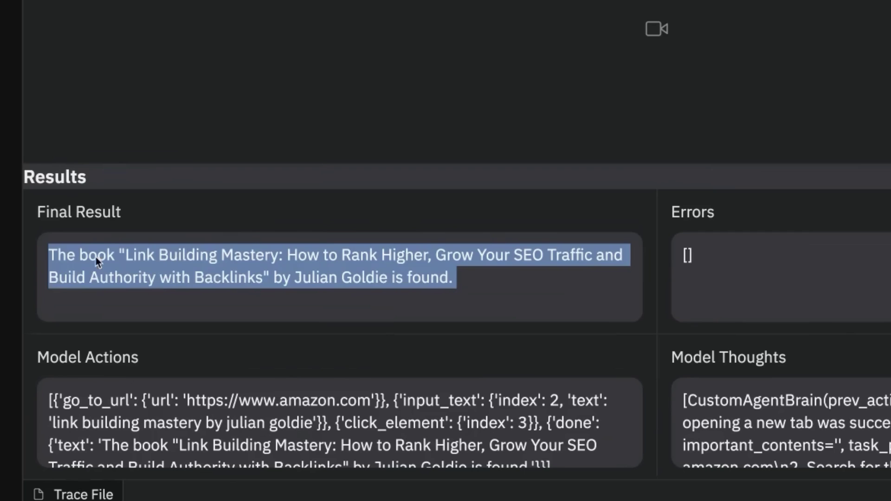
{"action": "left_click", "coordinate": [85, 489]}
{"action": "left_click_drag", "start_coordinate": [51, 255], "coordinate": [248, 271]}
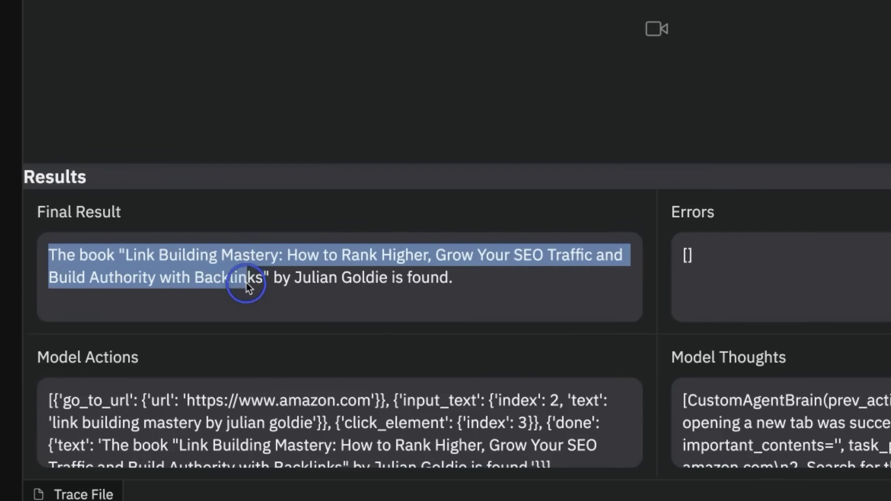
{"action": "left_click_drag", "start_coordinate": [246, 288], "coordinate": [506, 301]}
{"action": "left_click", "coordinate": [506, 301]}
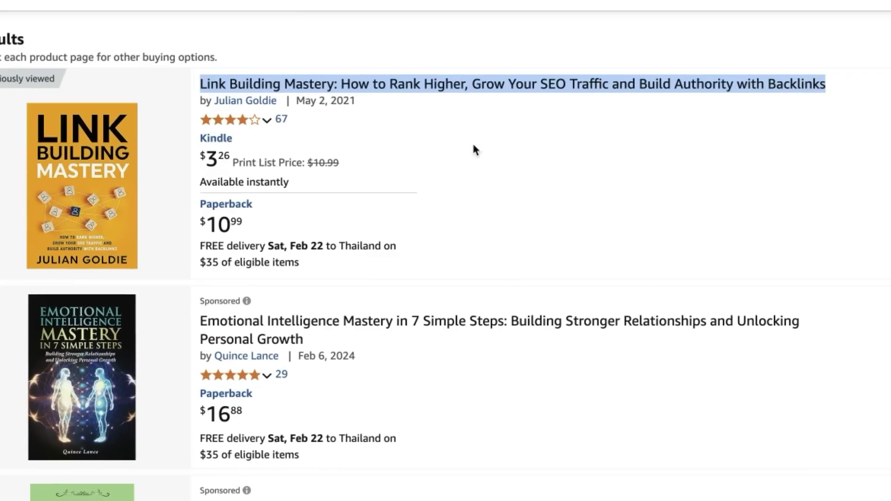
{"action": "left_click", "coordinate": [487, 141]}
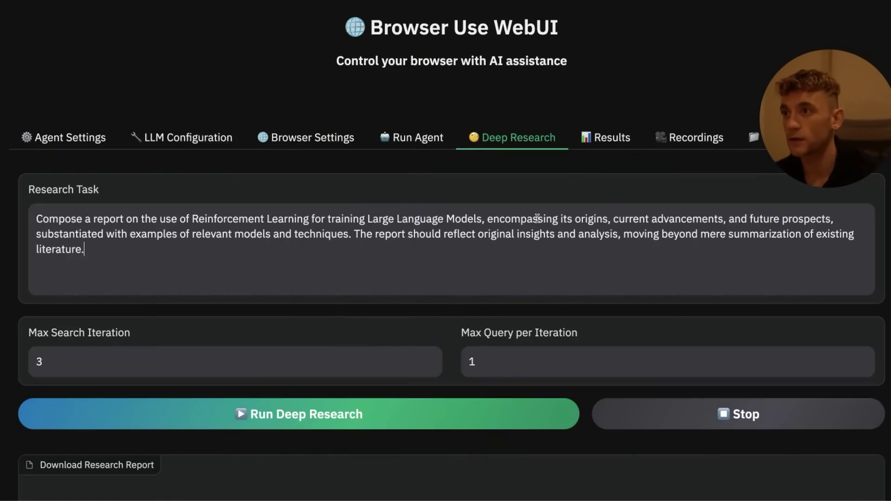
Replace the research task with 'Research how AI is impacting the SEO industry and websites in general.'
{"action": "key", "text": "ctrl+a"}
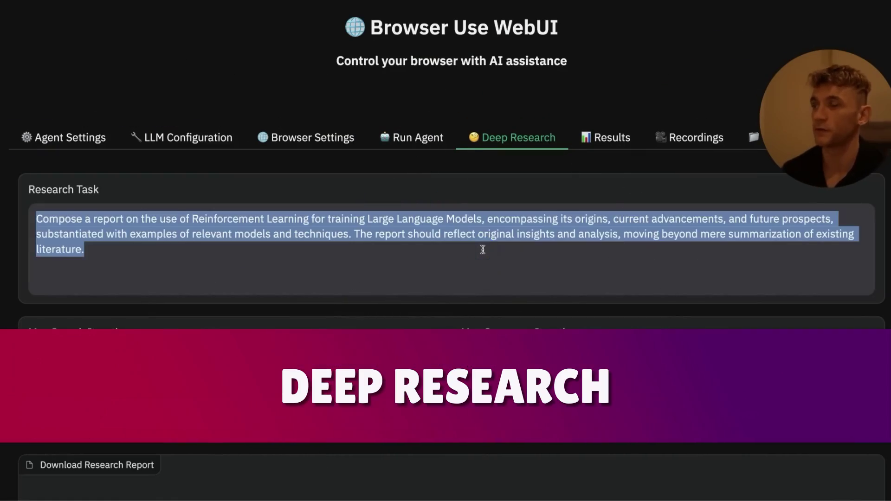
{"action": "type", "text": "Research the"}
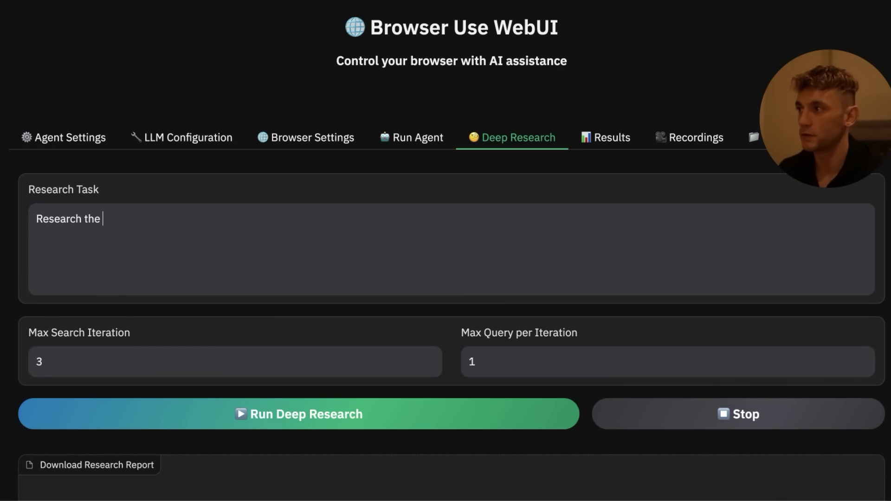
{"action": "key", "text": "BackSpace"}
{"action": "key", "text": "BackSpace"}
{"action": "key", "text": "BackSpace"}
{"action": "type", "text": "how AI is impacting"}
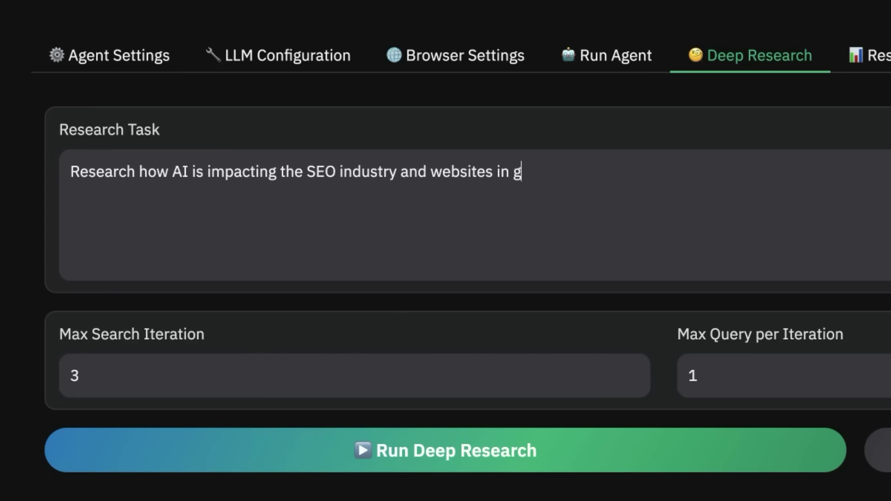
{"action": "type", "text": "eneral."}
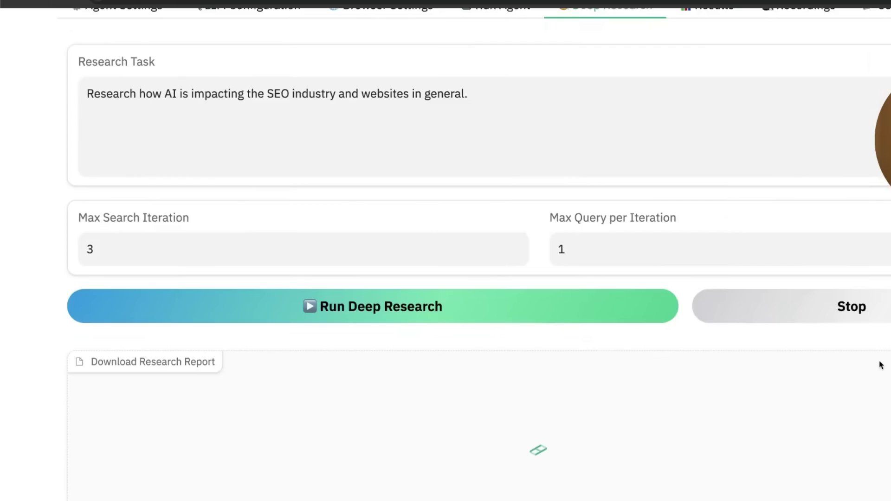
Scroll the Deep Research page to check on the still-processing research
{"action": "scroll", "coordinate": [446, 279], "scroll_direction": "up", "scroll_amount": 2}
{"action": "scroll", "coordinate": [446, 278], "scroll_direction": "down", "scroll_amount": 3}
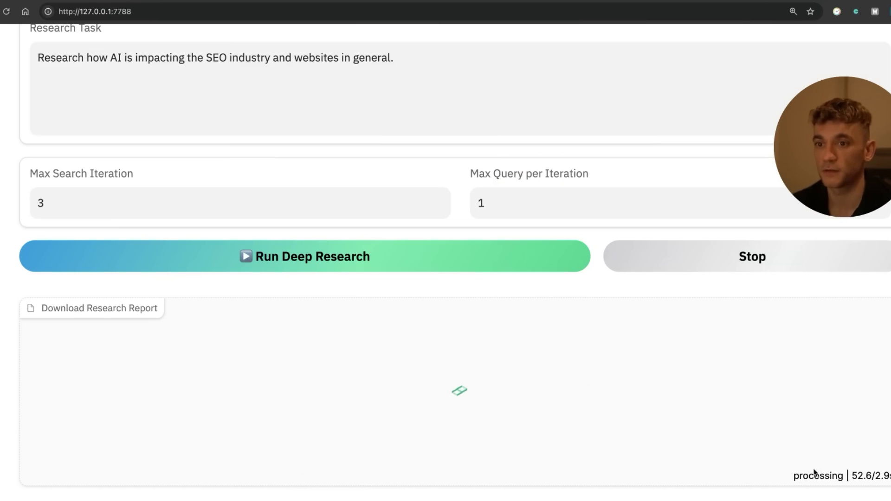
{"action": "scroll", "coordinate": [750, 360], "scroll_direction": "up", "scroll_amount": 2}
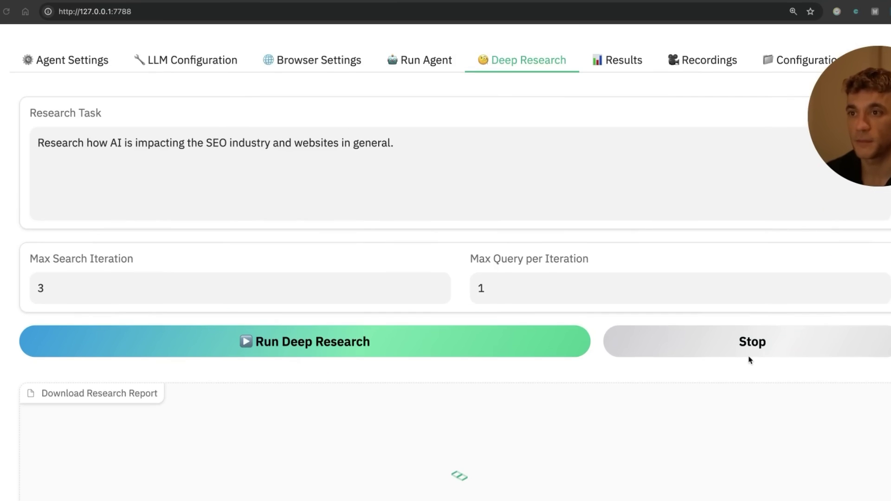
{"action": "scroll", "coordinate": [750, 360], "scroll_direction": "down", "scroll_amount": 2}
{"action": "scroll", "coordinate": [748, 360], "scroll_direction": "up", "scroll_amount": 5}
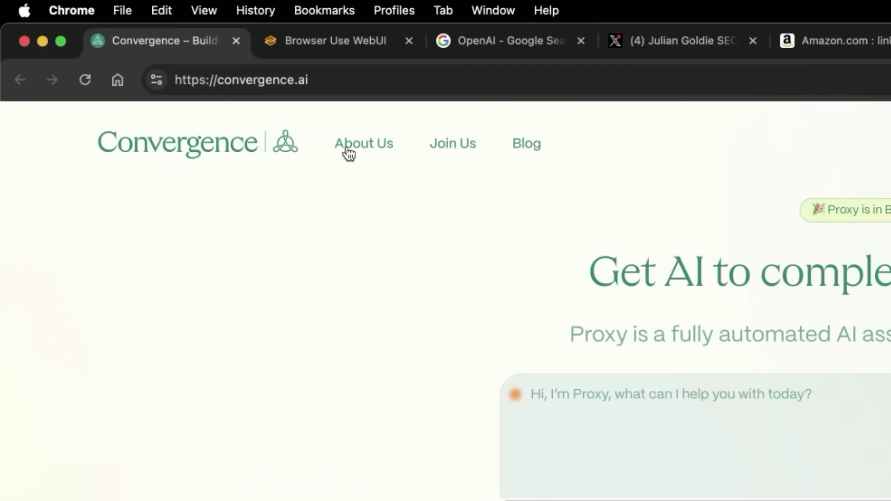
Highlight the Proxy homepage headline 'Get AI to complete your tasks' and its subtitle
{"action": "left_click", "coordinate": [354, 84]}
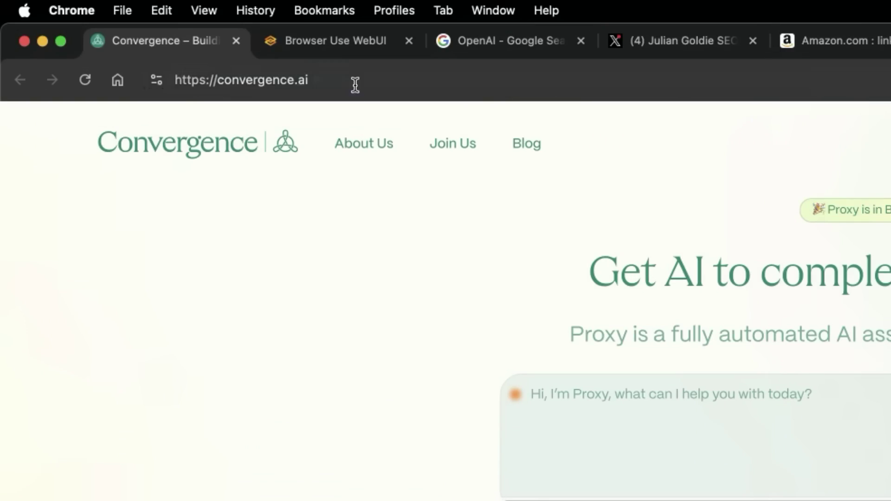
{"action": "left_click", "coordinate": [603, 252]}
{"action": "left_click_drag", "start_coordinate": [603, 253], "coordinate": [734, 288]}
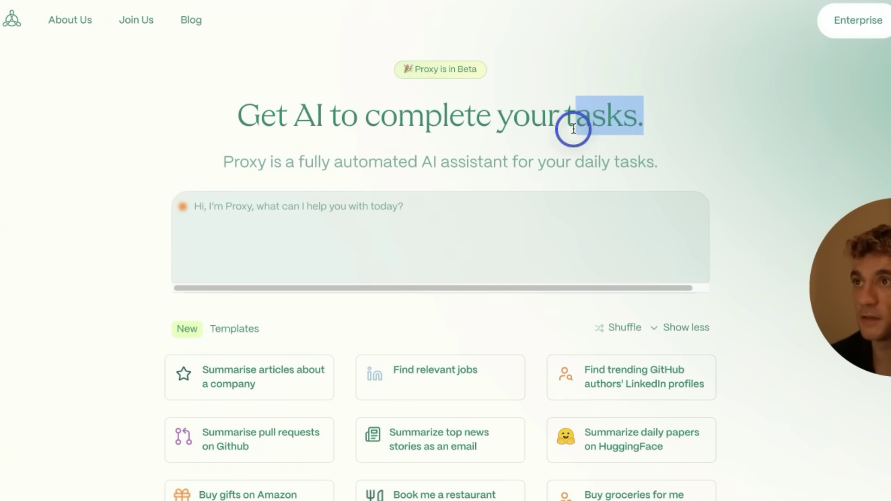
{"action": "left_click_drag", "start_coordinate": [235, 115], "coordinate": [682, 114]}
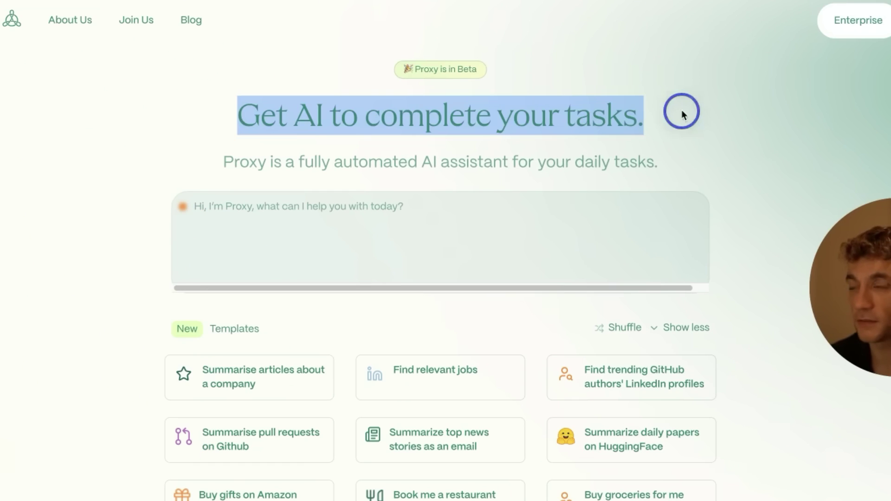
{"action": "left_click", "coordinate": [192, 172]}
{"action": "left_click", "coordinate": [433, 155]}
{"action": "left_click_drag", "start_coordinate": [243, 159], "coordinate": [654, 180]}
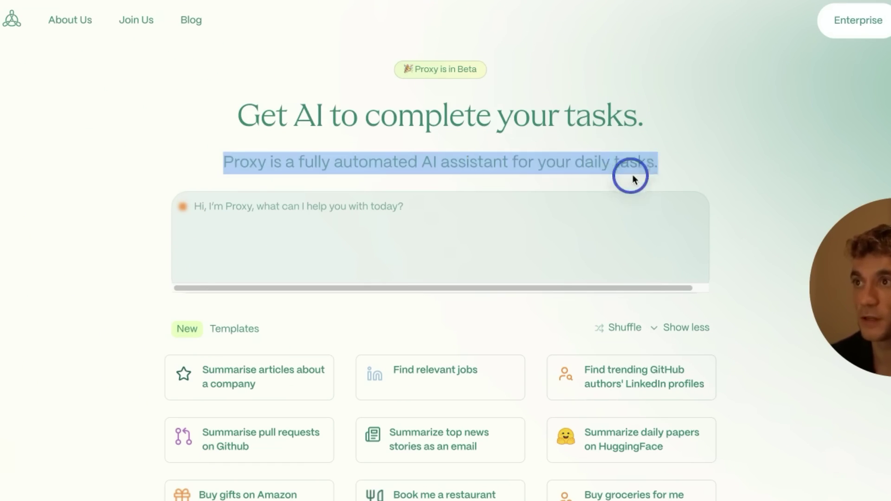
{"action": "left_click", "coordinate": [542, 178]}
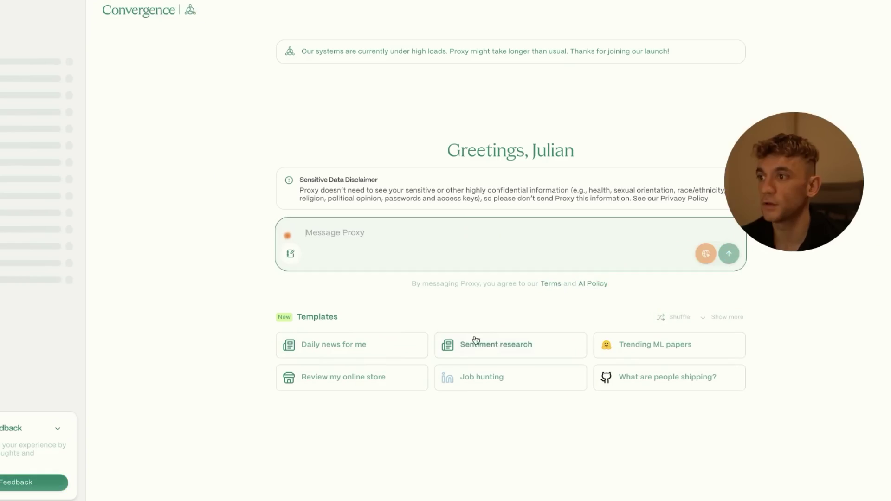
Launch the 'Daily news for me' task and review its technology-section and read-fully instructions
{"action": "left_click", "coordinate": [365, 352]}
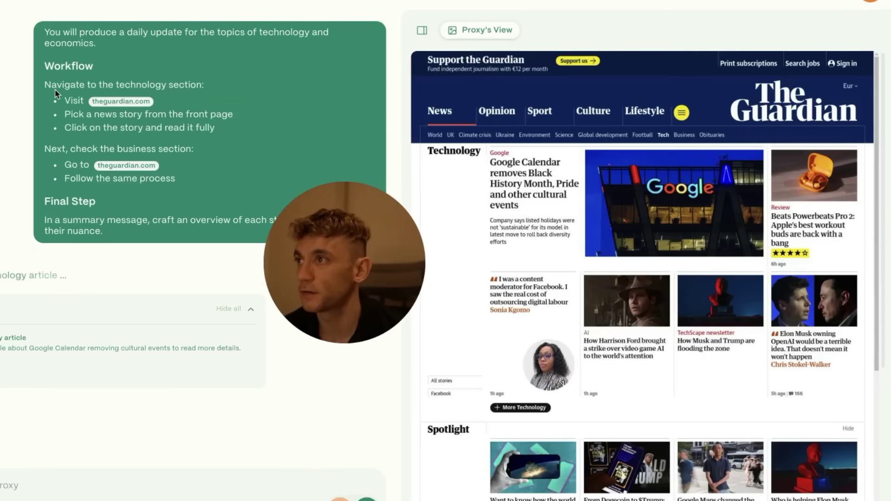
{"action": "triple_click", "coordinate": [269, 134]}
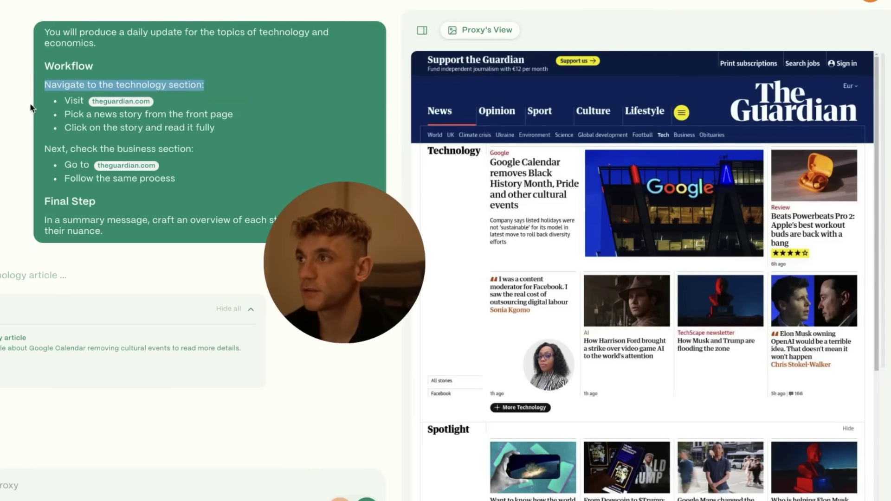
{"action": "left_click", "coordinate": [177, 95]}
{"action": "triple_click", "coordinate": [335, 212]}
{"action": "left_click_drag", "start_coordinate": [424, 398], "coordinate": [395, 132]}
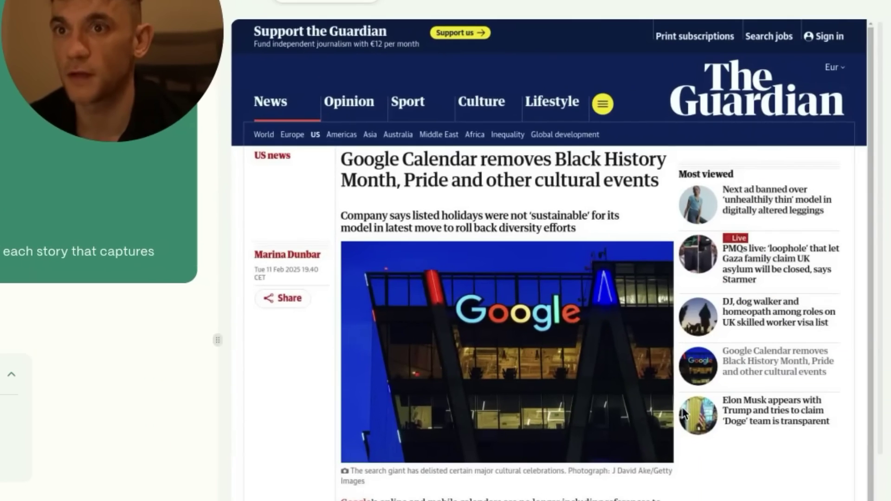
{"action": "scroll", "coordinate": [852, 479], "scroll_direction": "down", "scroll_amount": 6}
{"action": "scroll", "coordinate": [766, 432], "scroll_direction": "up", "scroll_amount": 6}
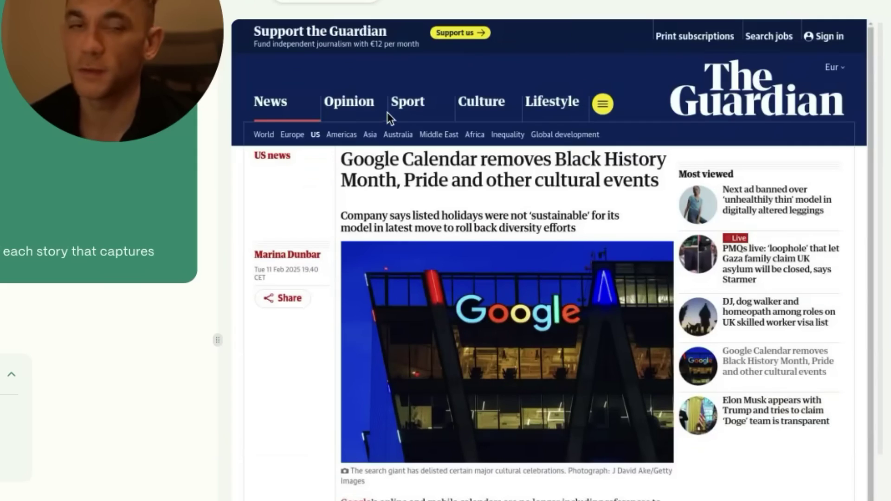
{"action": "mouse_move", "coordinate": [168, 82]}
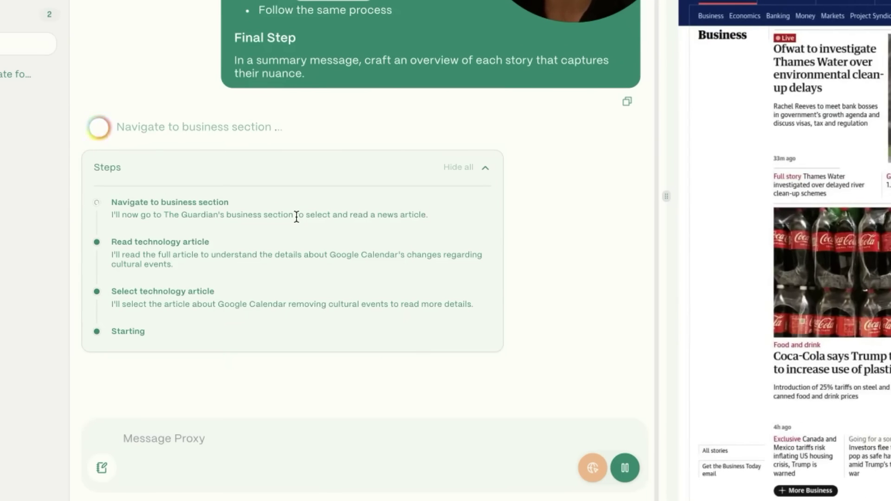
Highlight Proxy's completed steps, including its move to the UK economy business article
{"action": "left_click_drag", "start_coordinate": [296, 216], "coordinate": [212, 205]}
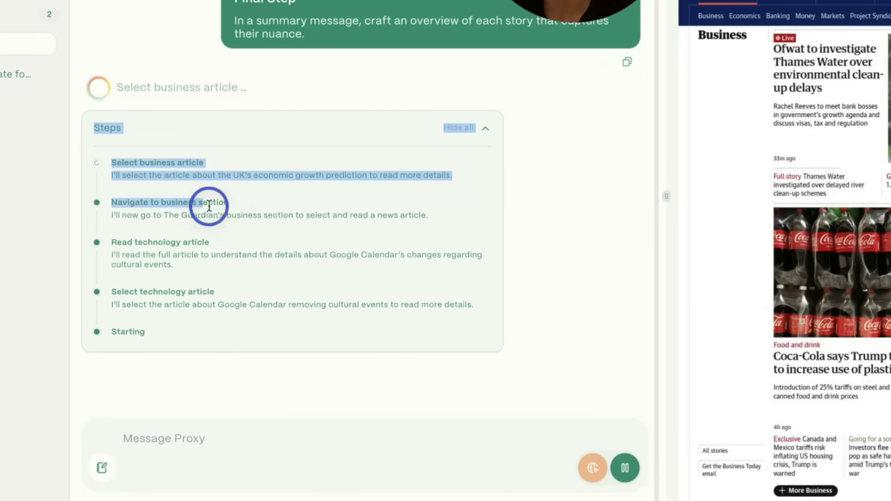
{"action": "triple_click", "coordinate": [274, 179]}
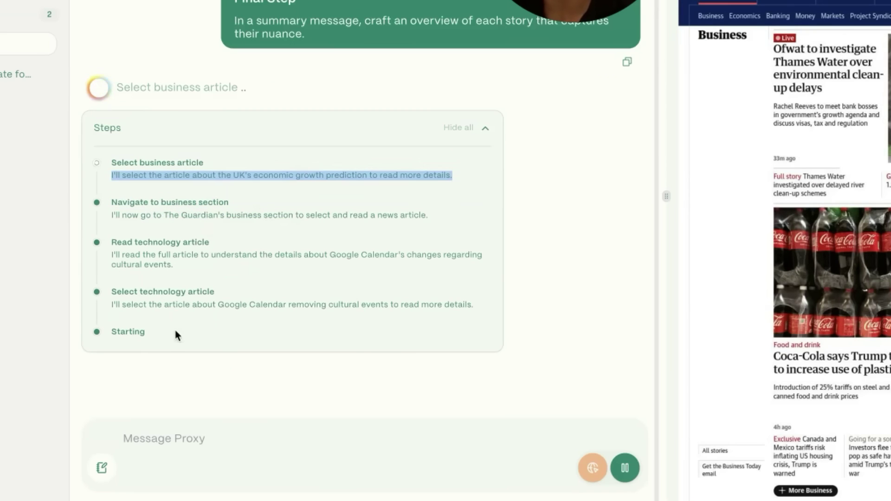
{"action": "left_click_drag", "start_coordinate": [175, 338], "coordinate": [119, 198]}
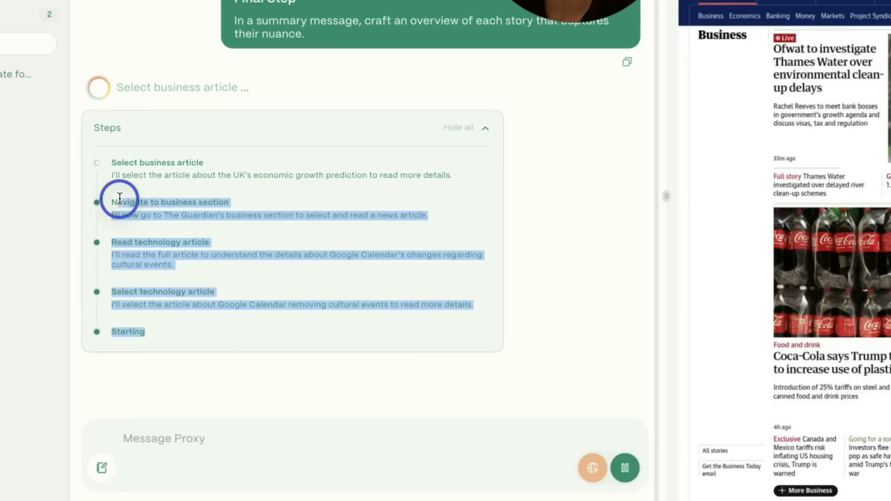
{"action": "left_click", "coordinate": [191, 168]}
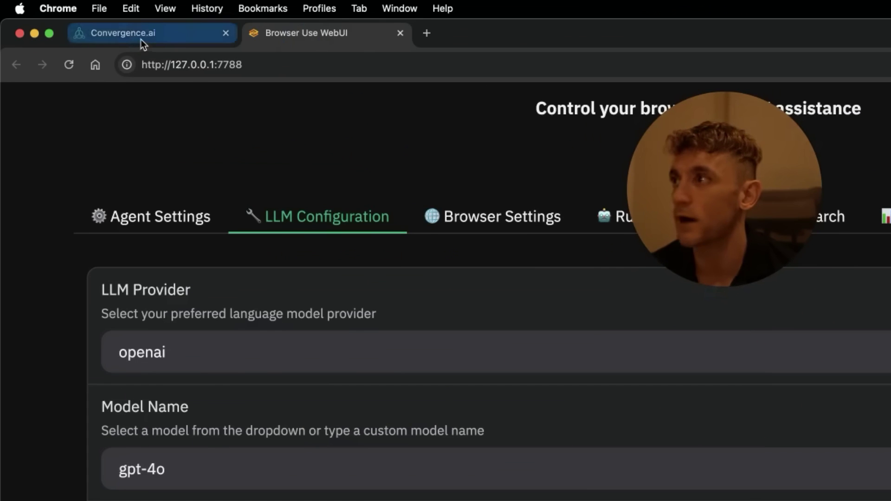
Go back to the Convergence Proxy task and highlight the workflow instructions in its prompt
{"action": "left_click", "coordinate": [142, 38]}
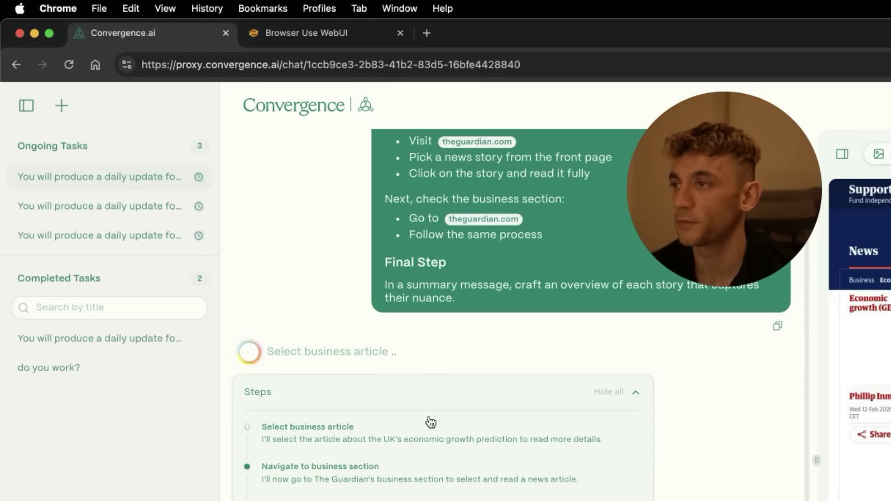
{"action": "scroll", "coordinate": [408, 372], "scroll_direction": "up", "scroll_amount": 3}
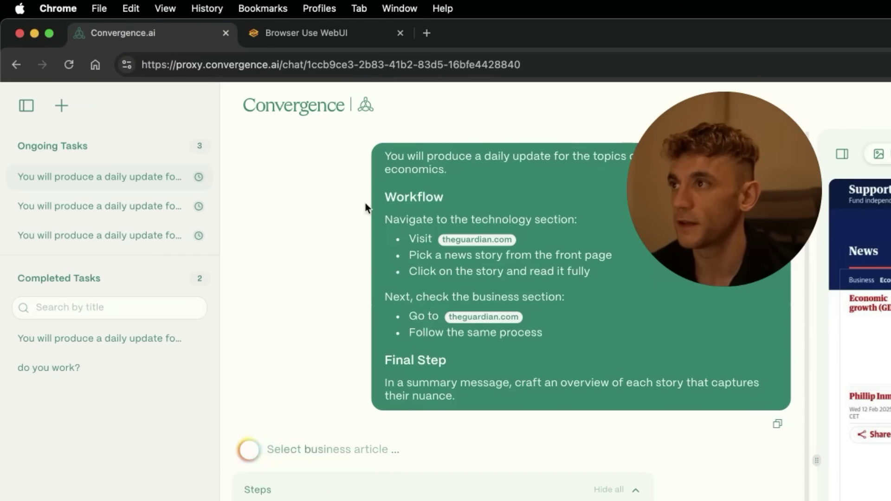
{"action": "left_click_drag", "start_coordinate": [384, 216], "coordinate": [499, 395]}
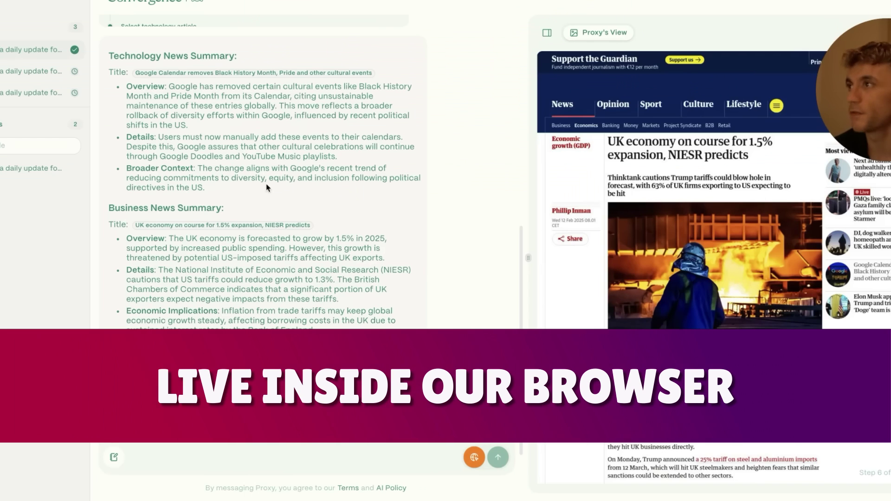
Review the Technology and Business News Summaries and the 'Task completed' message
{"action": "left_click_drag", "start_coordinate": [99, 58], "coordinate": [235, 171]}
{"action": "left_click", "coordinate": [236, 172]}
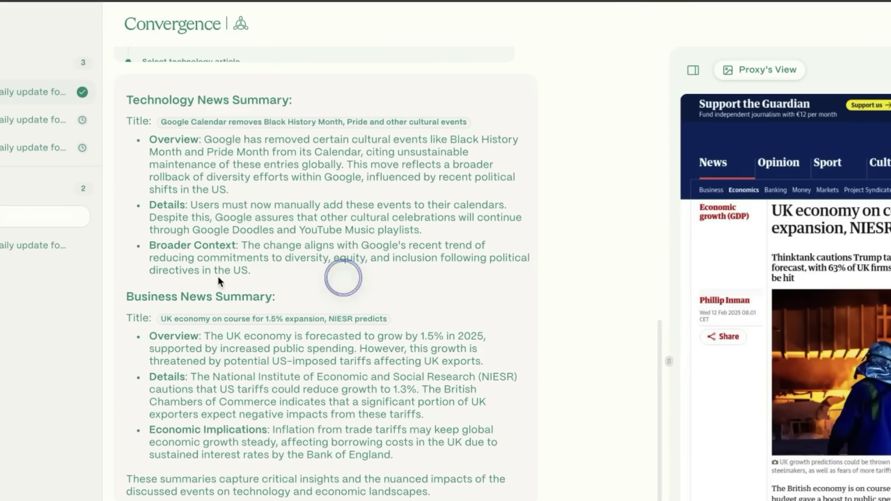
{"action": "left_click_drag", "start_coordinate": [128, 300], "coordinate": [425, 451]}
{"action": "scroll", "coordinate": [417, 452], "scroll_direction": "up", "scroll_amount": 7}
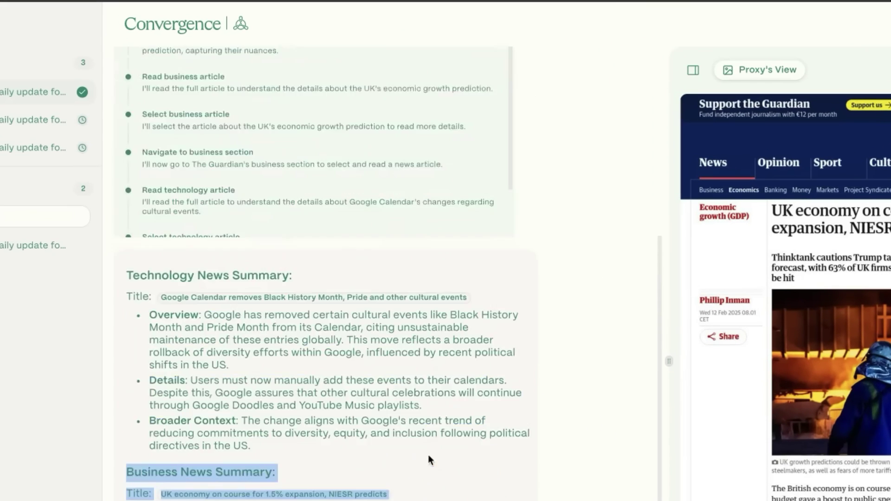
{"action": "scroll", "coordinate": [406, 426], "scroll_direction": "up", "scroll_amount": 5}
{"action": "scroll", "coordinate": [402, 436], "scroll_direction": "down", "scroll_amount": 15}
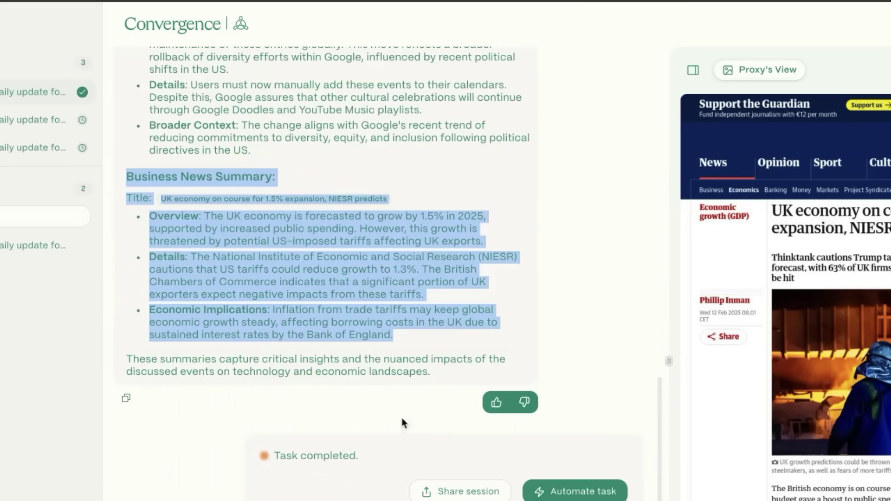
{"action": "scroll", "coordinate": [397, 376], "scroll_direction": "up", "scroll_amount": 15}
{"action": "scroll", "coordinate": [397, 475], "scroll_direction": "down", "scroll_amount": 15}
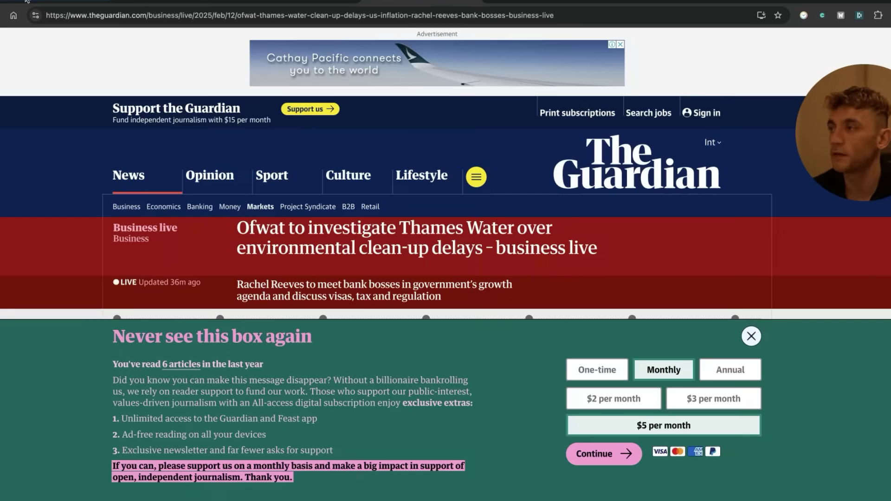
In Browser Use WebUI Results, review Final Result, Errors and Model Actions for the Google Calendar and Ofwat stories
{"action": "left_click", "coordinate": [199, 1]}
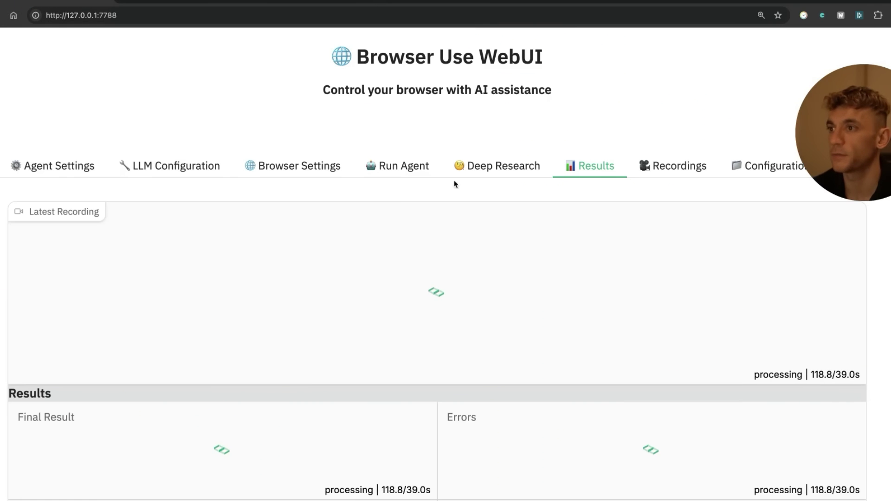
{"action": "scroll", "coordinate": [788, 395], "scroll_direction": "down", "scroll_amount": 1}
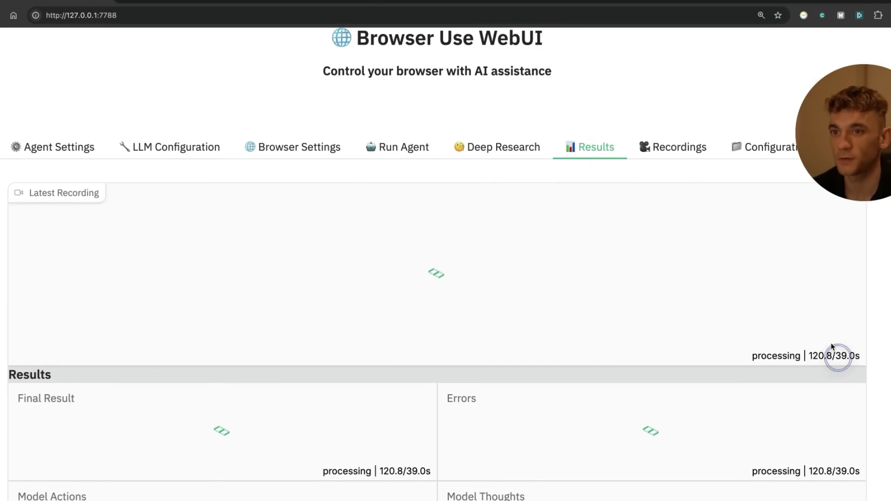
{"action": "scroll", "coordinate": [551, 397], "scroll_direction": "down", "scroll_amount": 10}
{"action": "scroll", "coordinate": [312, 173], "scroll_direction": "up", "scroll_amount": 9}
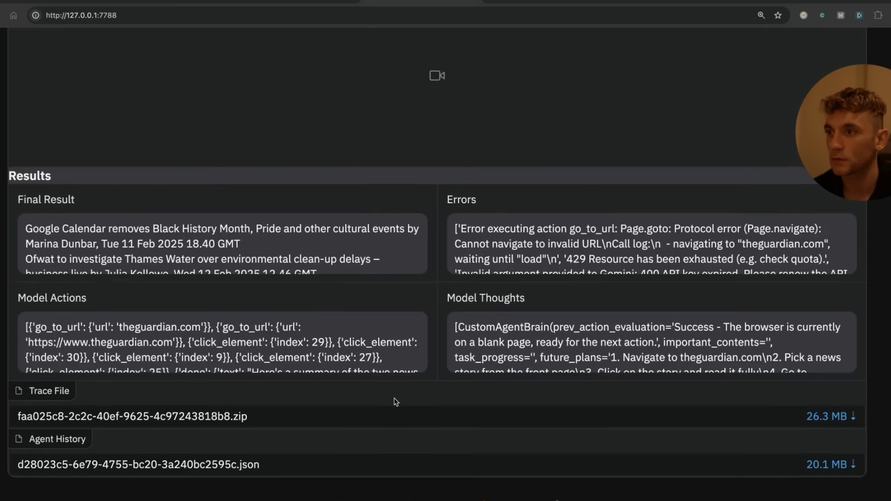
{"action": "scroll", "coordinate": [396, 409], "scroll_direction": "up", "scroll_amount": 5}
{"action": "scroll", "coordinate": [397, 408], "scroll_direction": "down", "scroll_amount": 5}
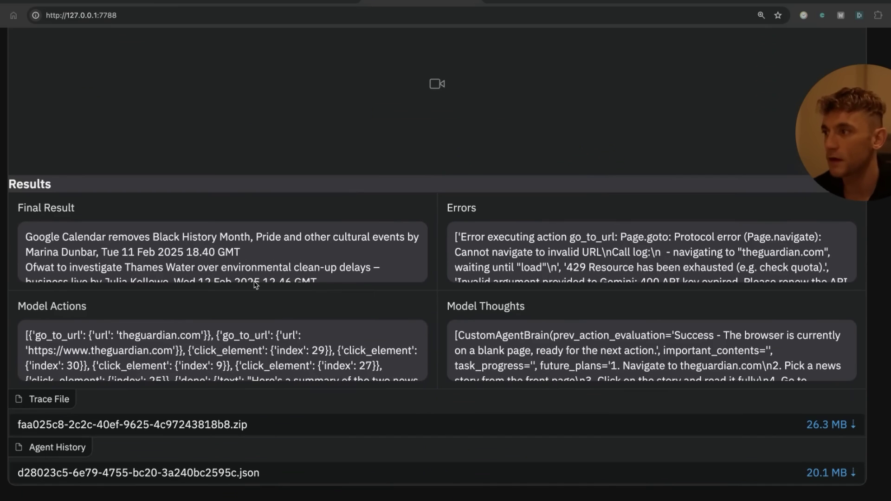
{"action": "scroll", "coordinate": [181, 282], "scroll_direction": "up", "scroll_amount": 5}
{"action": "scroll", "coordinate": [181, 282], "scroll_direction": "down", "scroll_amount": 5}
{"action": "scroll", "coordinate": [181, 282], "scroll_direction": "up", "scroll_amount": 3}
{"action": "scroll", "coordinate": [436, 232], "scroll_direction": "up", "scroll_amount": 2}
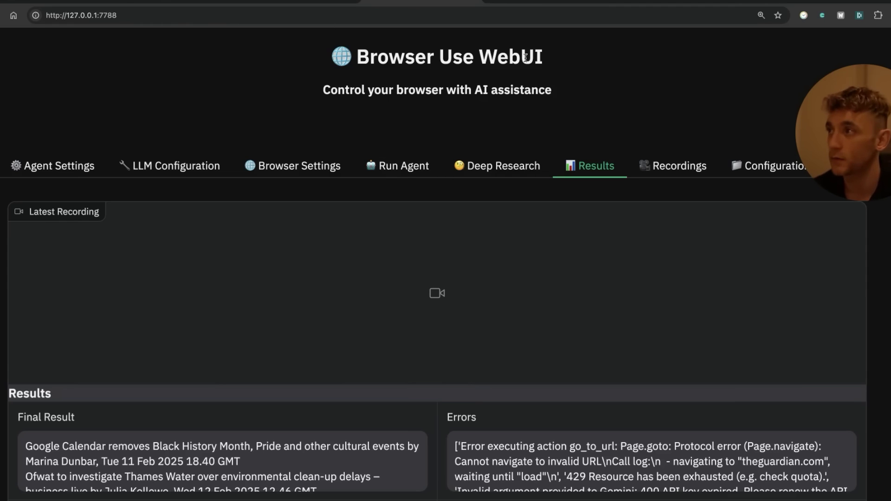
Move between Run Agent, Browser Settings and Deep Research, ending on the 'SEO in 2025' report
{"action": "left_click", "coordinate": [403, 166]}
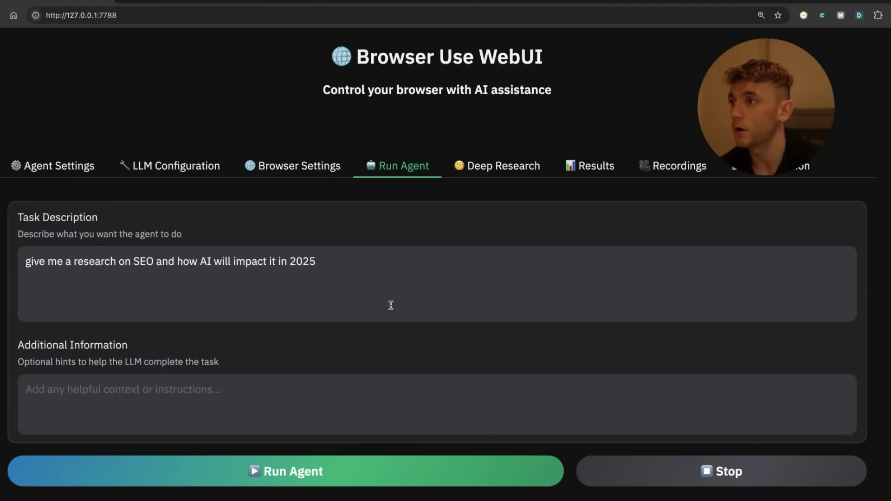
{"action": "left_click", "coordinate": [306, 168]}
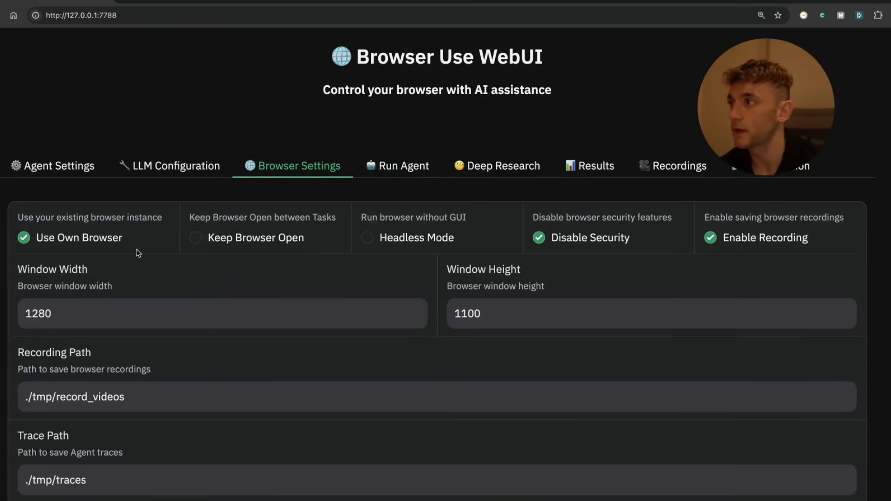
{"action": "left_click", "coordinate": [508, 164]}
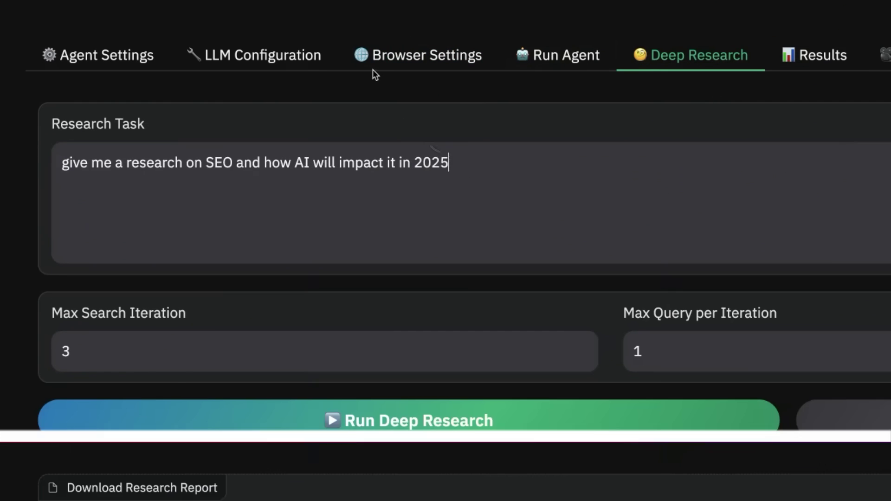
{"action": "left_click", "coordinate": [373, 68]}
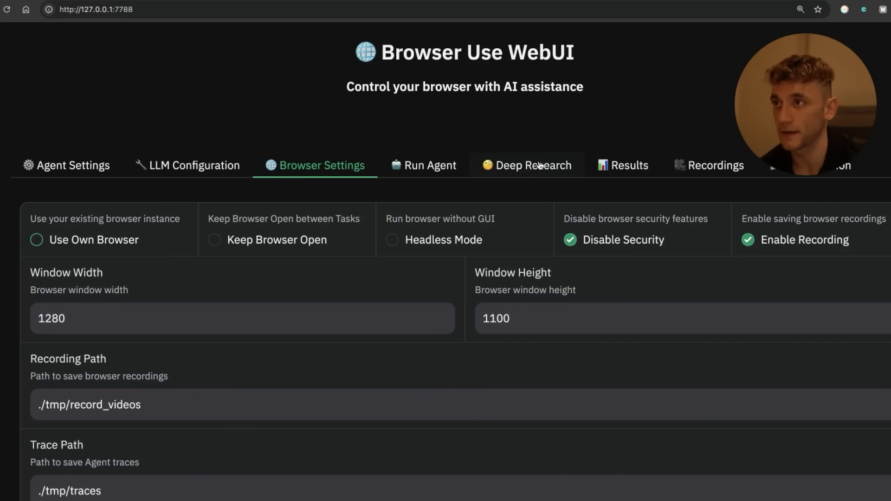
{"action": "left_click", "coordinate": [707, 55]}
{"action": "left_click", "coordinate": [354, 166]}
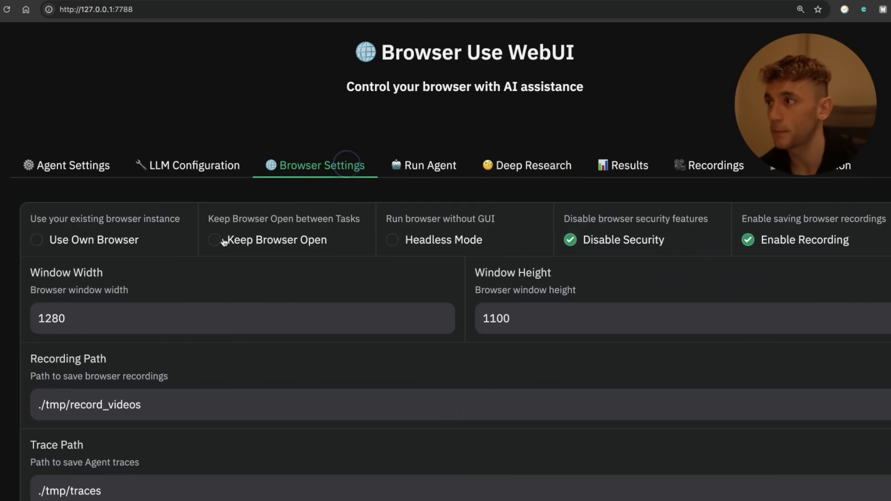
{"action": "left_click", "coordinate": [568, 161]}
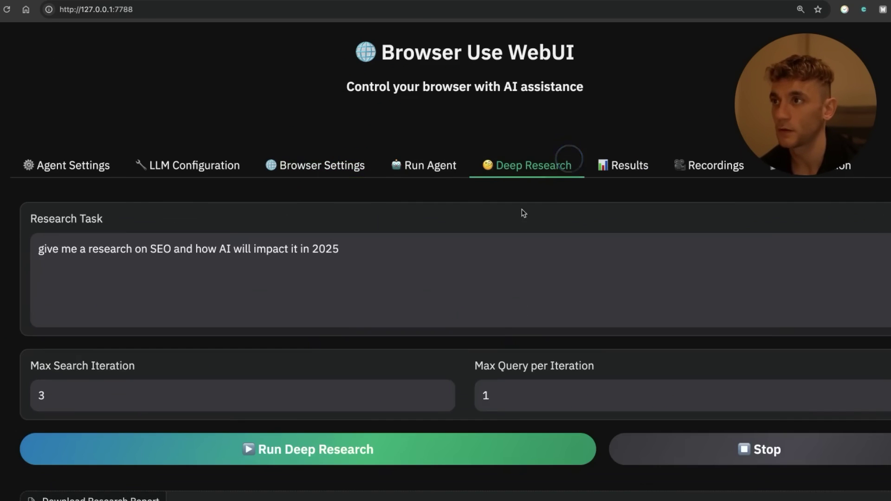
{"action": "left_click", "coordinate": [445, 170]}
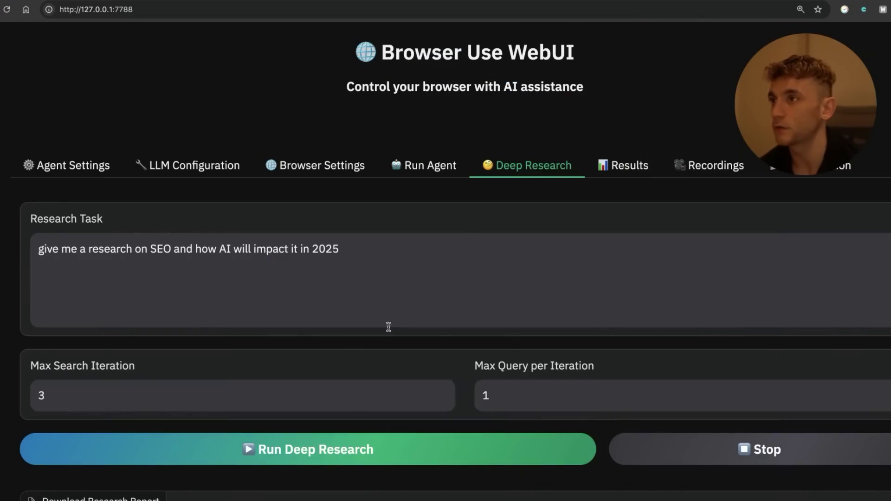
{"action": "left_click", "coordinate": [304, 170]}
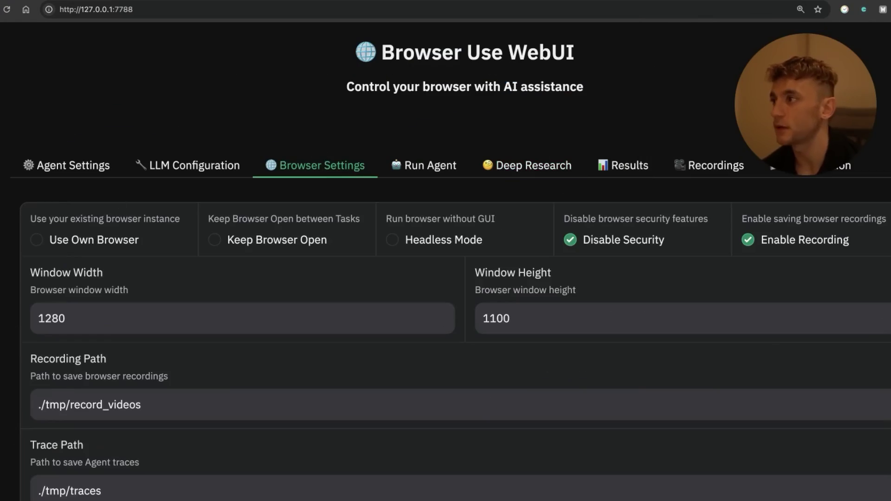
{"action": "left_click", "coordinate": [515, 166]}
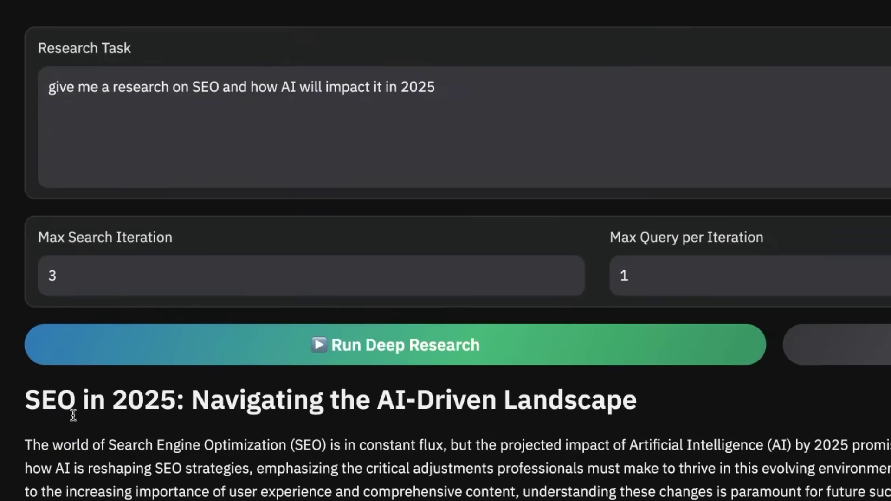
{"action": "double_click", "coordinate": [42, 365]}
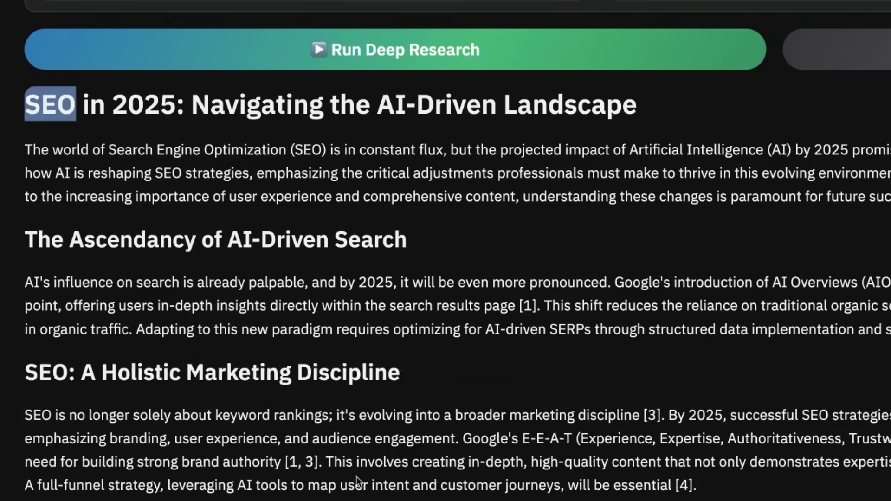
{"action": "scroll", "coordinate": [356, 477], "scroll_direction": "down", "scroll_amount": 15}
{"action": "key", "text": "super+a"}
{"action": "right_click", "coordinate": [535, 335]}
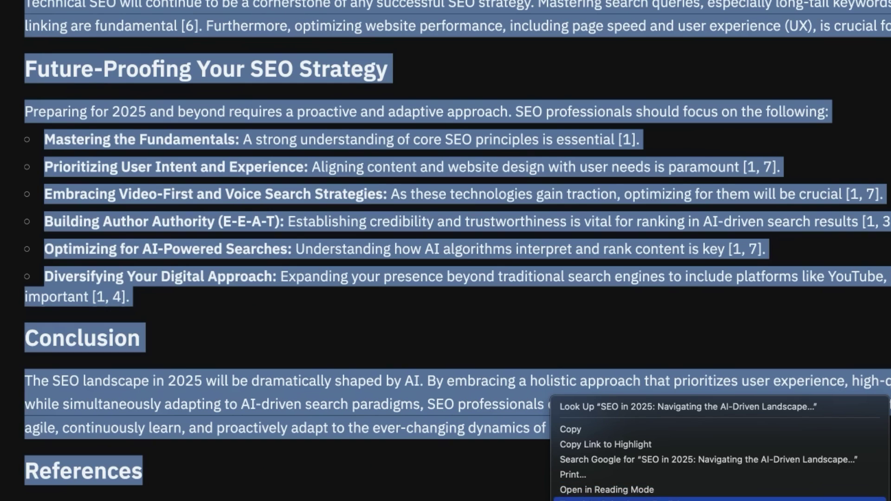
{"action": "left_click", "coordinate": [665, 496]}
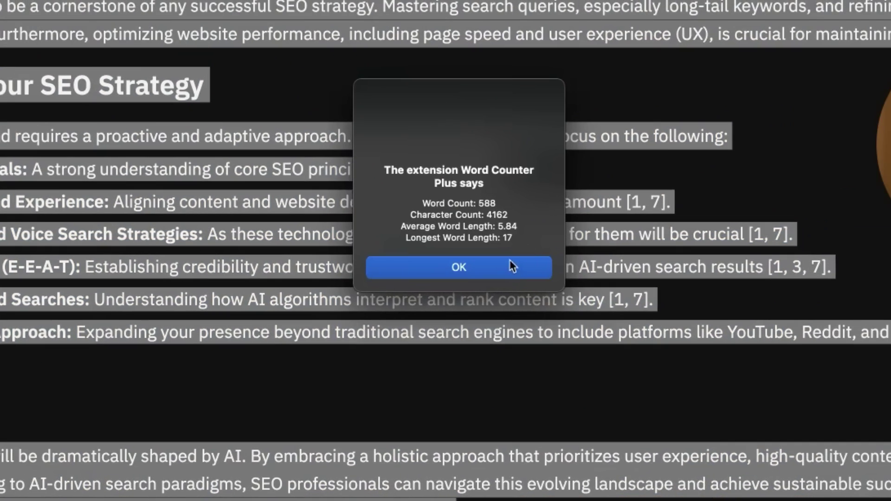
{"action": "left_click", "coordinate": [510, 262]}
{"action": "left_click_drag", "start_coordinate": [332, 299], "coordinate": [349, 300]}
{"action": "scroll", "coordinate": [363, 332], "scroll_direction": "up", "scroll_amount": 10}
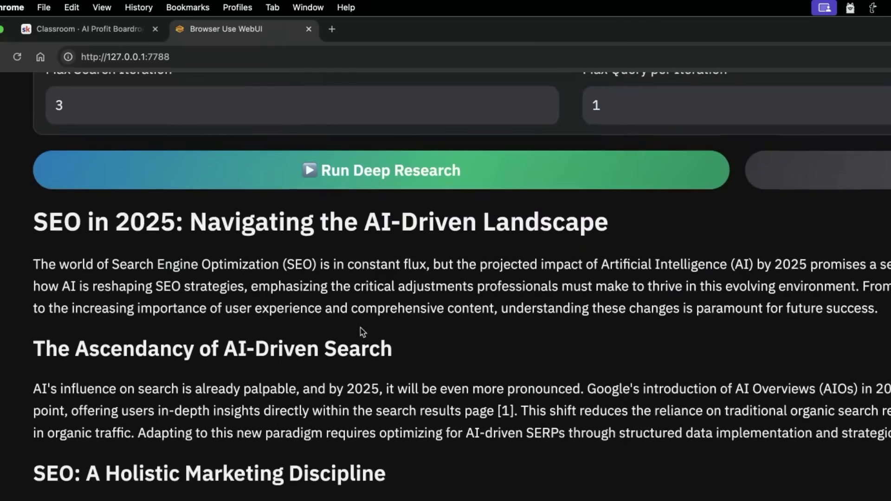
{"action": "left_click", "coordinate": [165, 310]}
{"action": "left_click_drag", "start_coordinate": [21, 248], "coordinate": [597, 392]}
{"action": "left_click", "coordinate": [597, 390]}
{"action": "scroll", "coordinate": [523, 392], "scroll_direction": "down", "scroll_amount": 15}
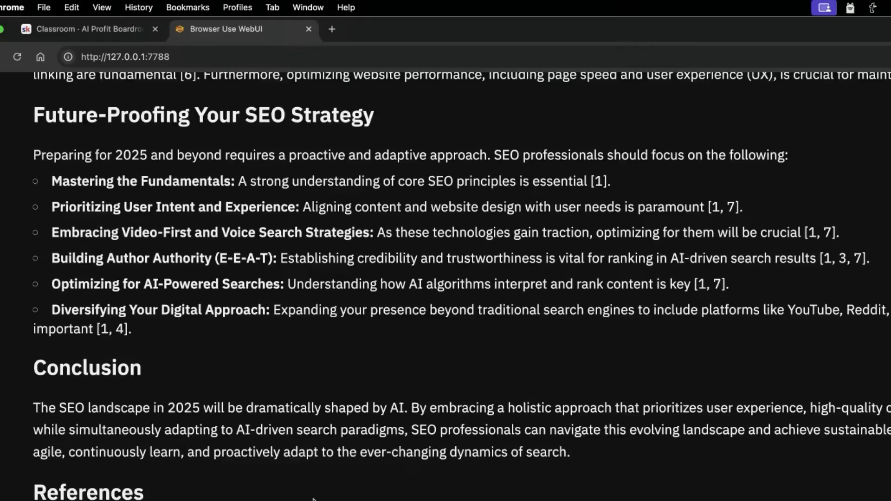
{"action": "scroll", "coordinate": [159, 318], "scroll_direction": "down", "scroll_amount": 5}
{"action": "scroll", "coordinate": [65, 308], "scroll_direction": "up", "scroll_amount": 20}
{"action": "double_click", "coordinate": [50, 304]}
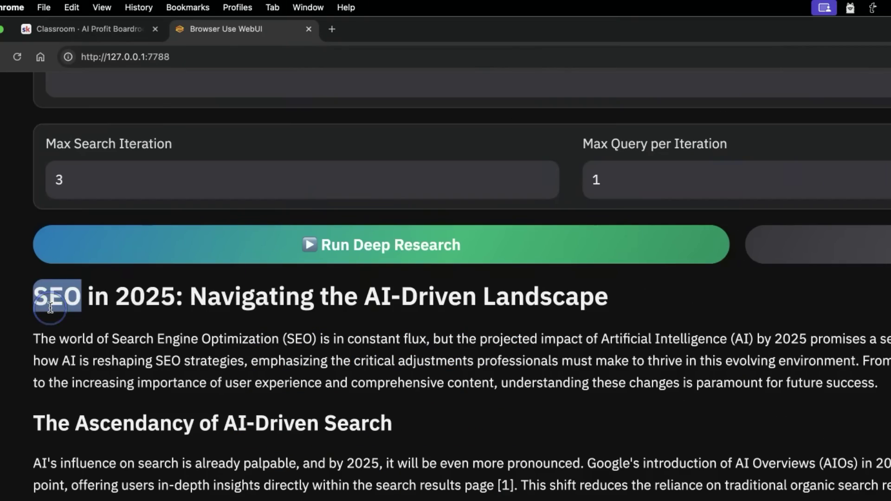
{"action": "scroll", "coordinate": [446, 288], "scroll_direction": "down", "scroll_amount": 2}
{"action": "scroll", "coordinate": [445, 278], "scroll_direction": "down", "scroll_amount": 10}
{"action": "left_click_drag", "start_coordinate": [33, 435], "coordinate": [836, 500]}
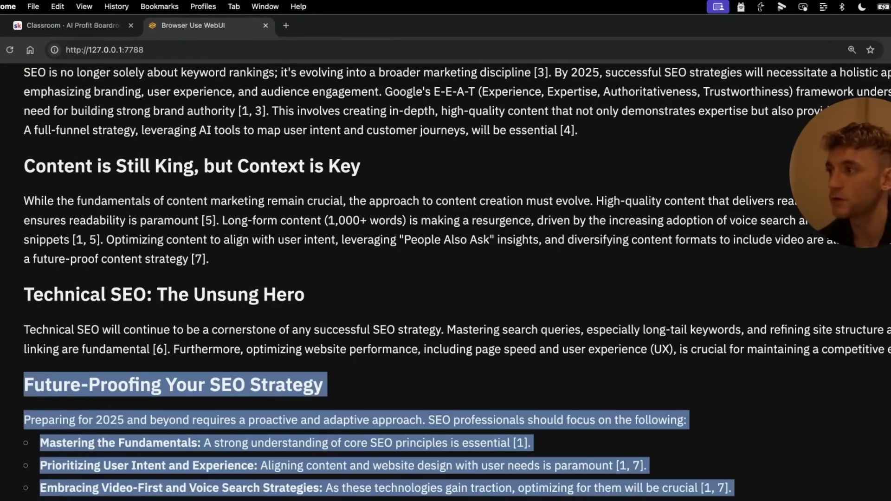
{"action": "scroll", "coordinate": [445, 278], "scroll_direction": "up", "scroll_amount": 20}
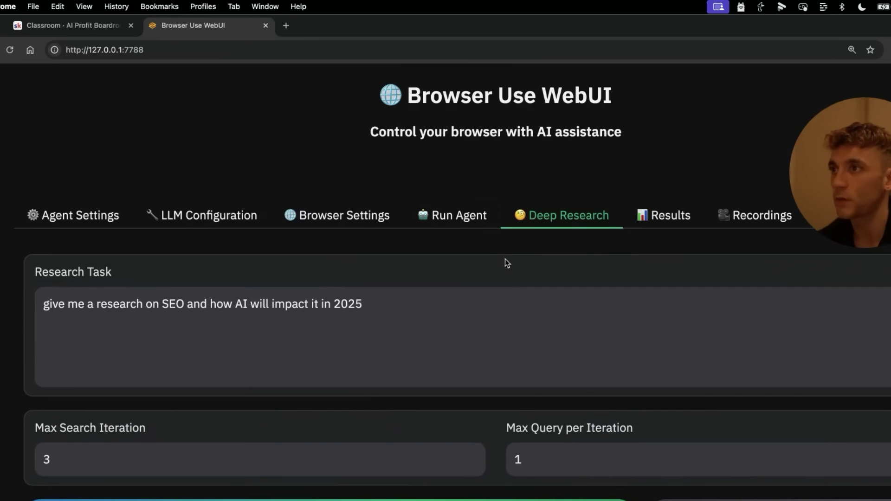
Show the Run Agent task reading 'give me a research on SEO and how AI will impact it in 2025'
{"action": "left_click", "coordinate": [444, 227]}
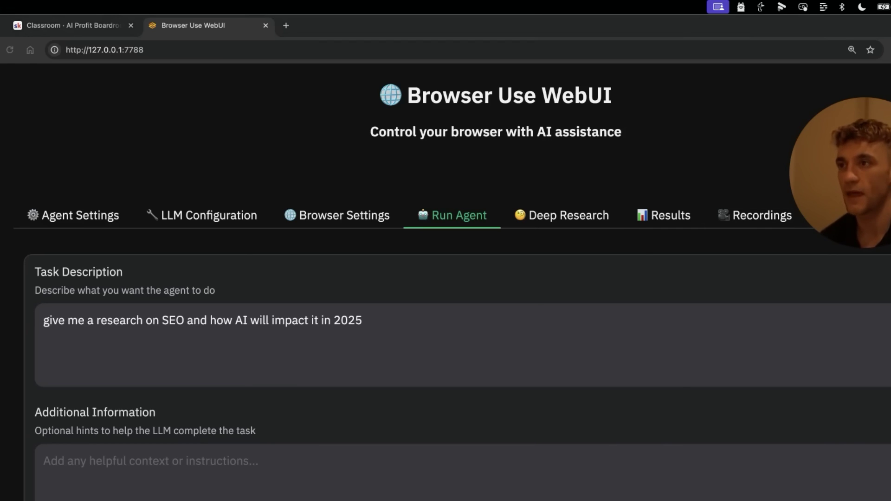
{"action": "left_click", "coordinate": [284, 269]}
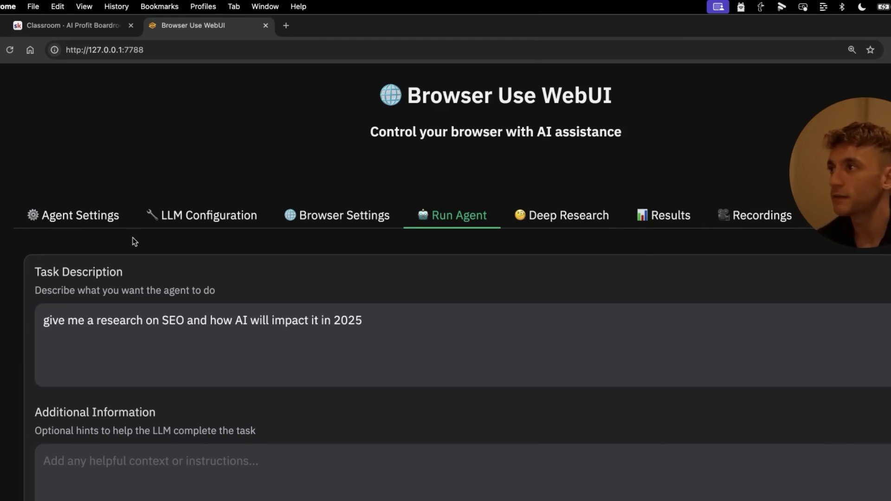
Open Agent Settings and highlight the Max Run Steps and Max Actions per Step descriptions
{"action": "left_click", "coordinate": [54, 222]}
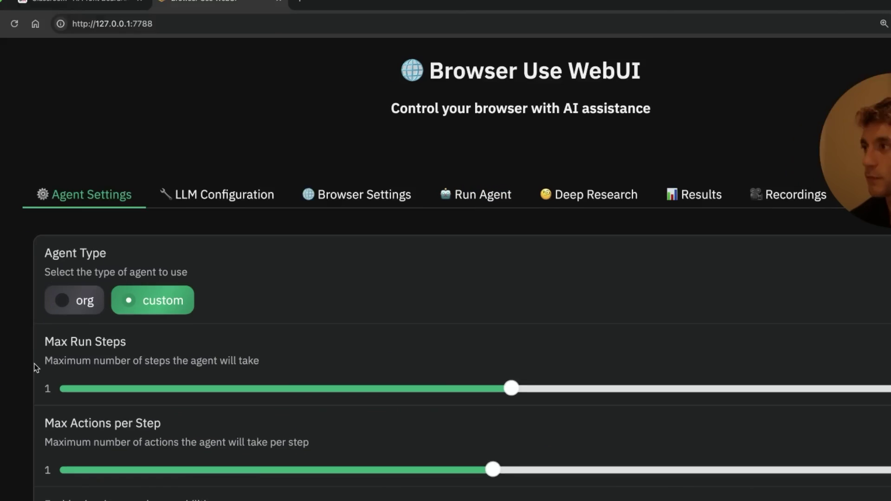
{"action": "left_click", "coordinate": [39, 353]}
{"action": "left_click_drag", "start_coordinate": [84, 225], "coordinate": [453, 260]}
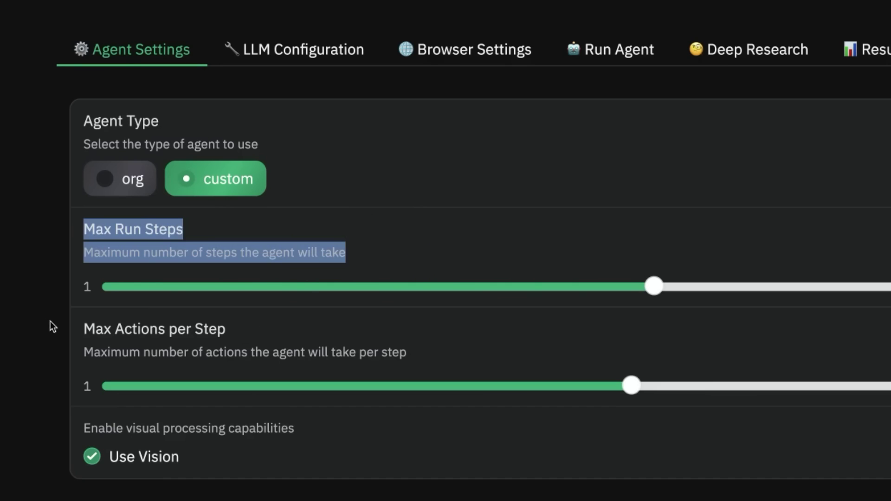
{"action": "left_click_drag", "start_coordinate": [82, 328], "coordinate": [438, 360]}
{"action": "left_click", "coordinate": [348, 353]}
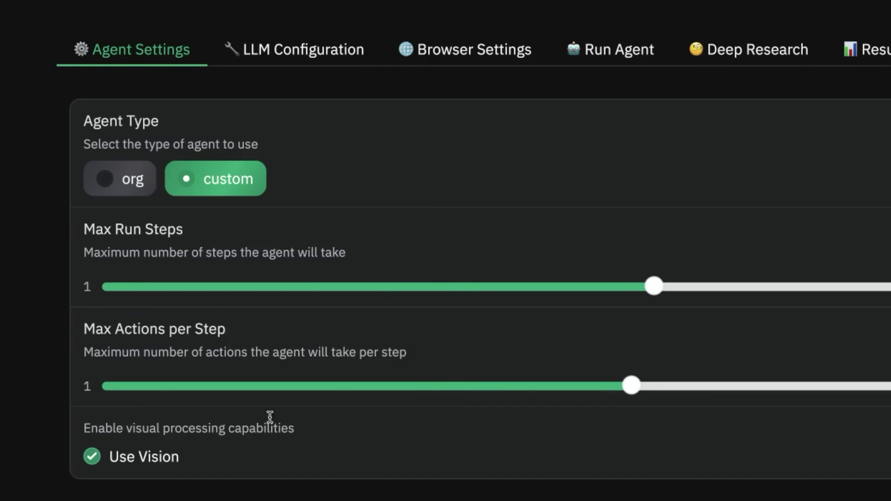
{"action": "left_click", "coordinate": [501, 50]}
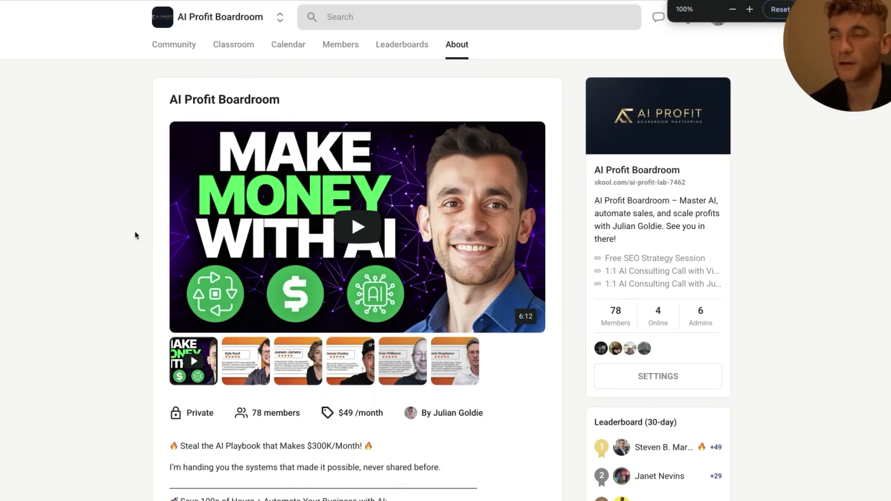
Look through Classroom and Calendar, then open the AI Profit Boardroom Community feed
{"action": "left_click", "coordinate": [225, 50]}
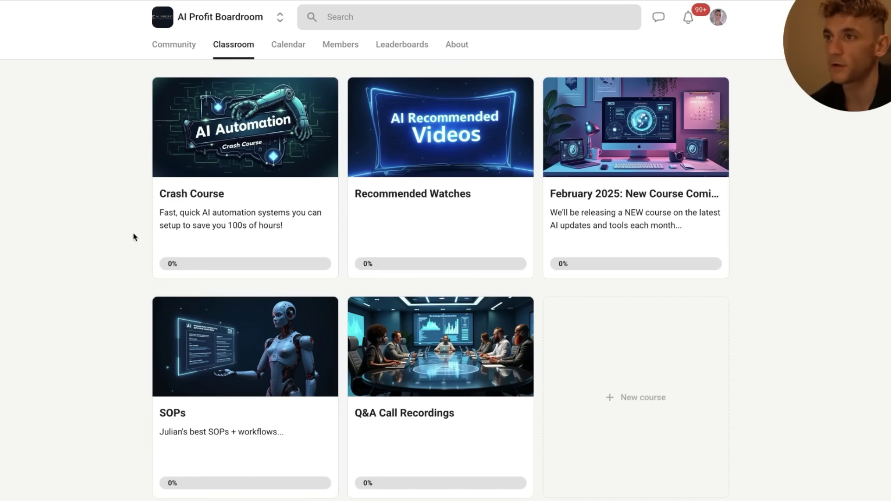
{"action": "left_click", "coordinate": [293, 47]}
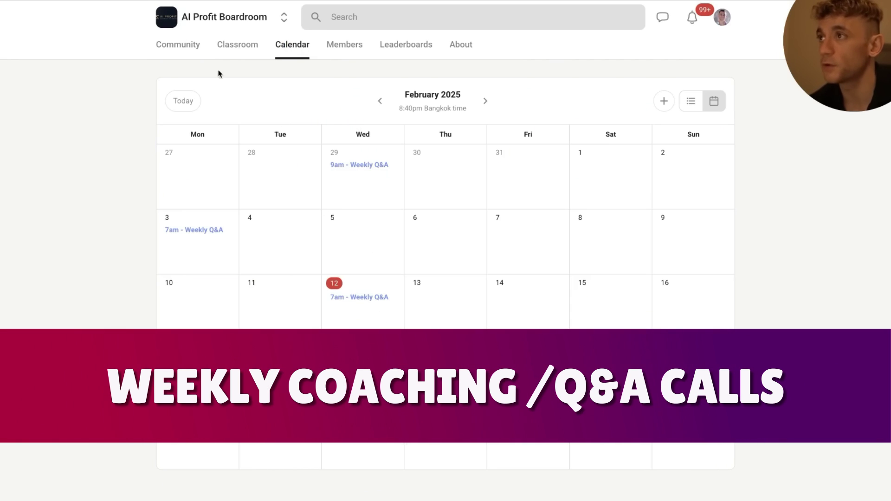
{"action": "left_click", "coordinate": [235, 46]}
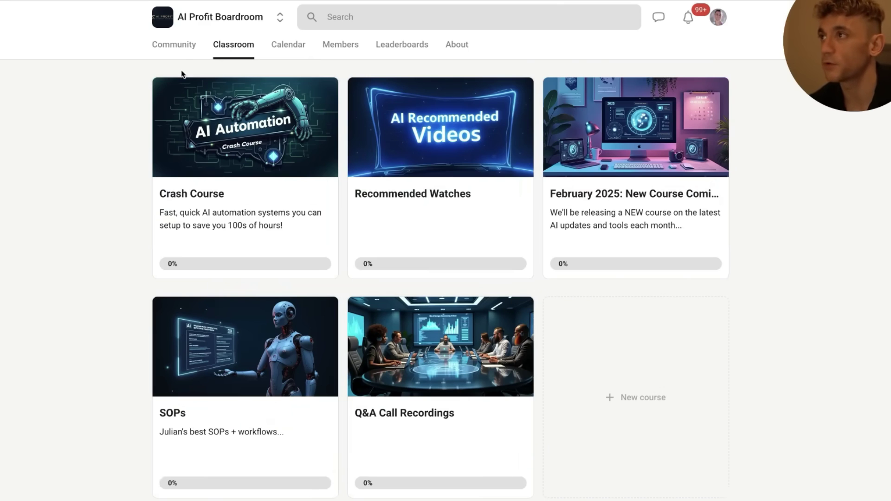
{"action": "left_click", "coordinate": [178, 49]}
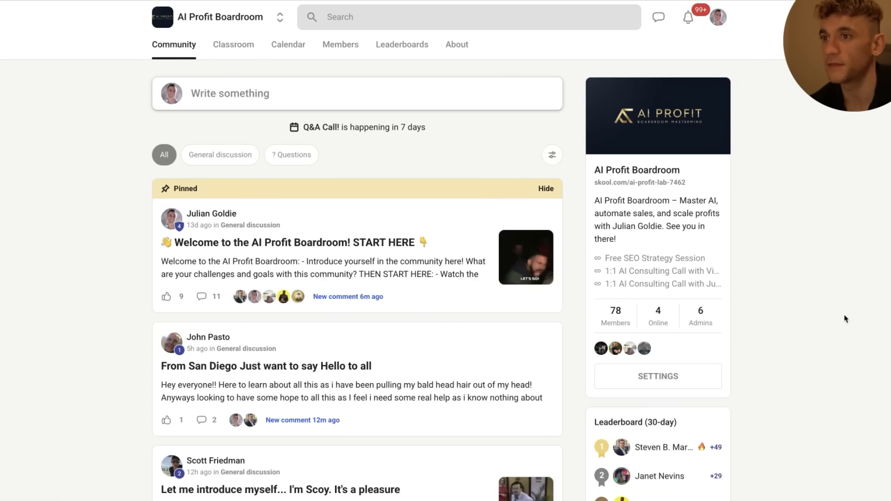